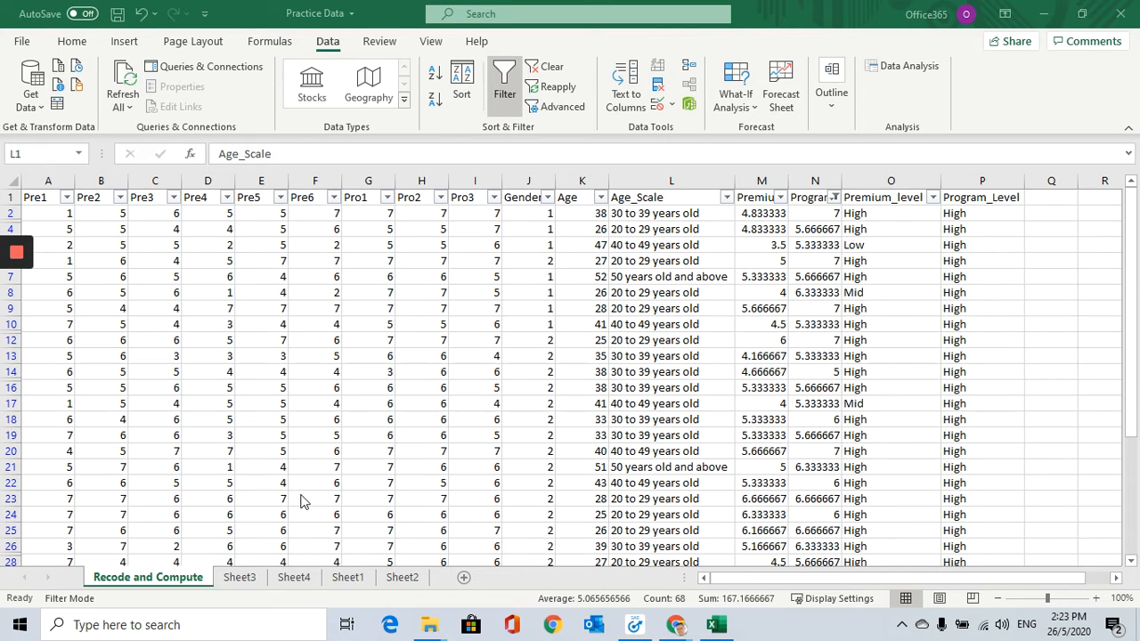
Copy the Age_Scale and Premium columns from the Recode and Compute sheet into Sheet4, starting at cell A1.
drag(686, 186, 761, 182)
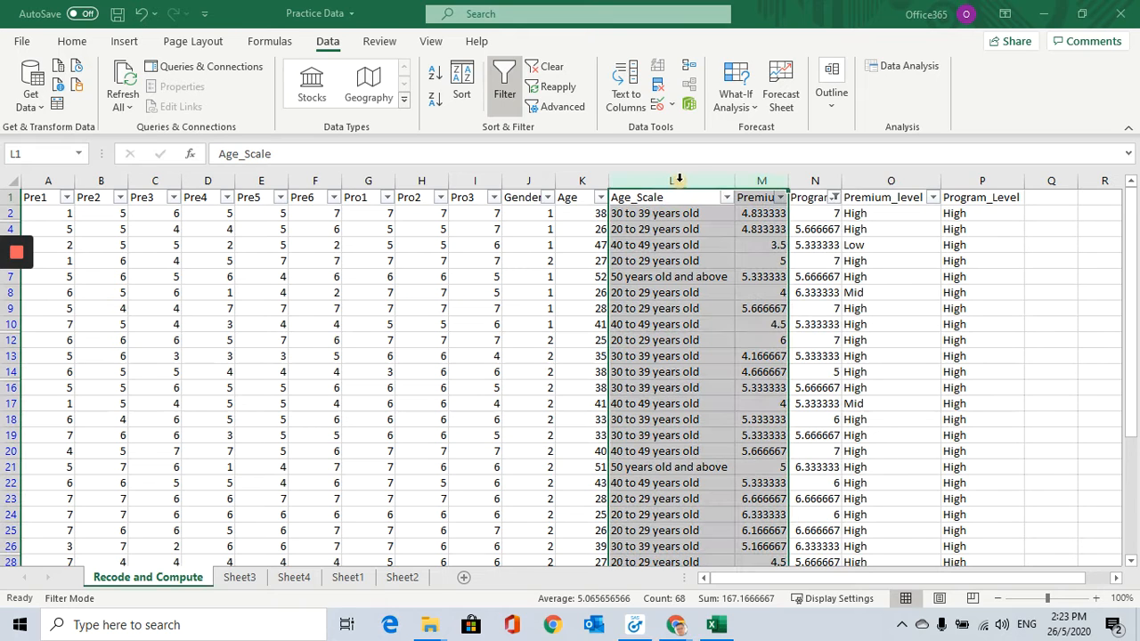
right_click(697, 234)
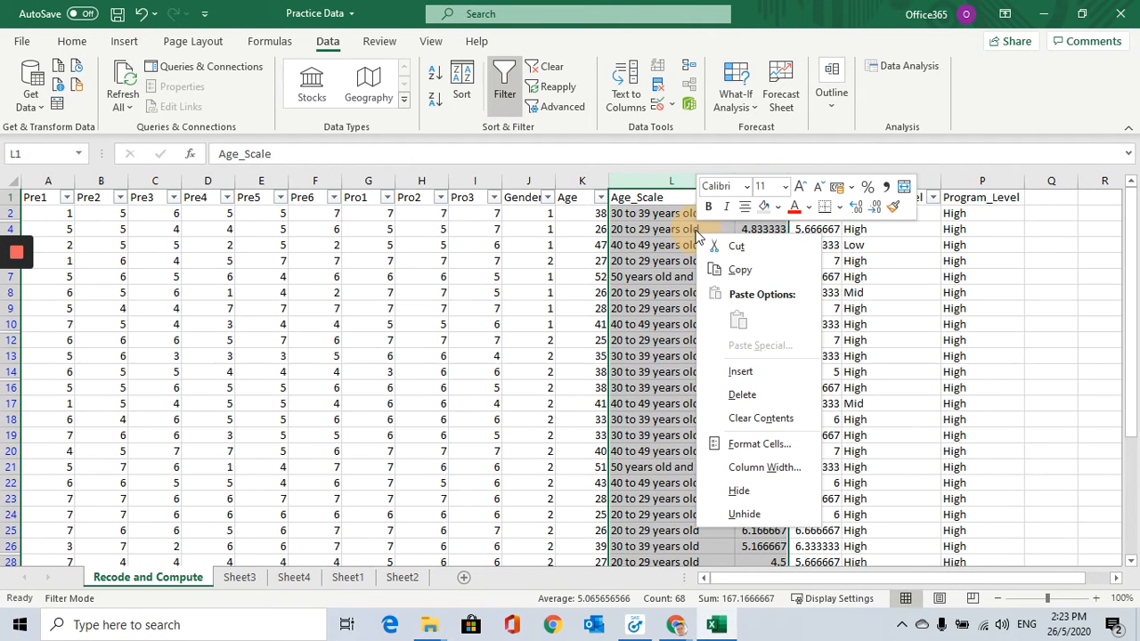
click(758, 263)
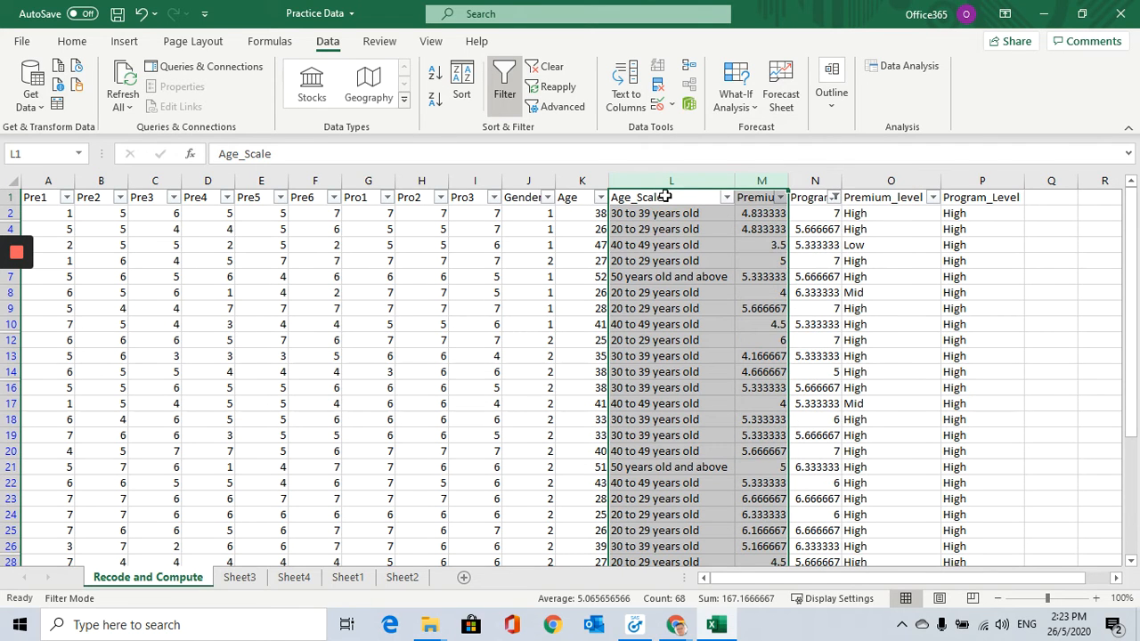
right_click(677, 227)
click(721, 258)
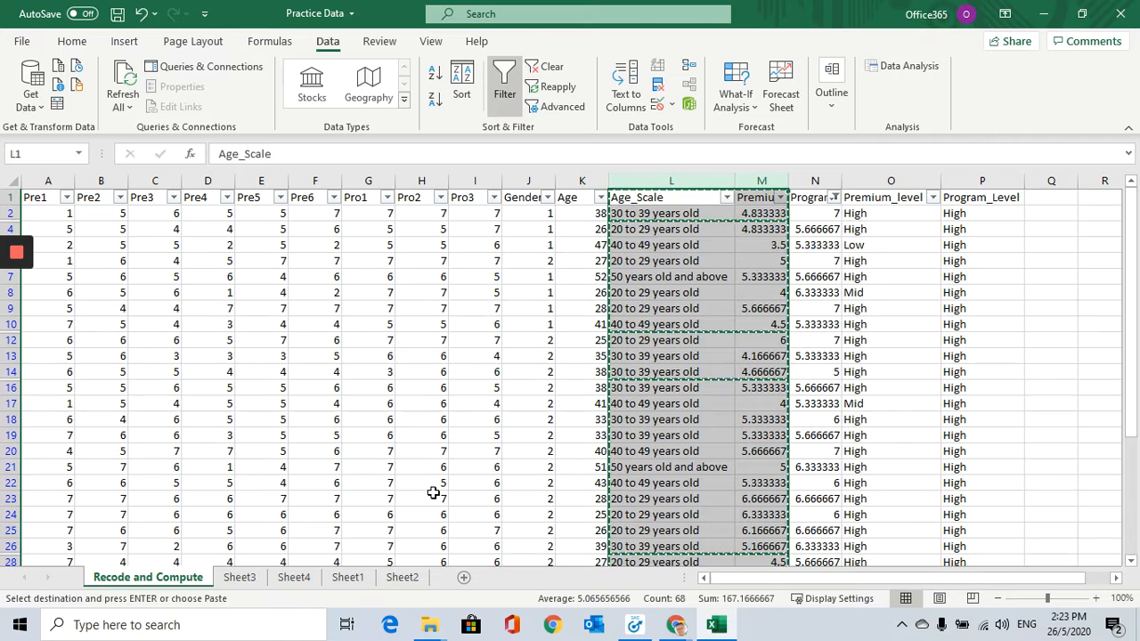
click(293, 578)
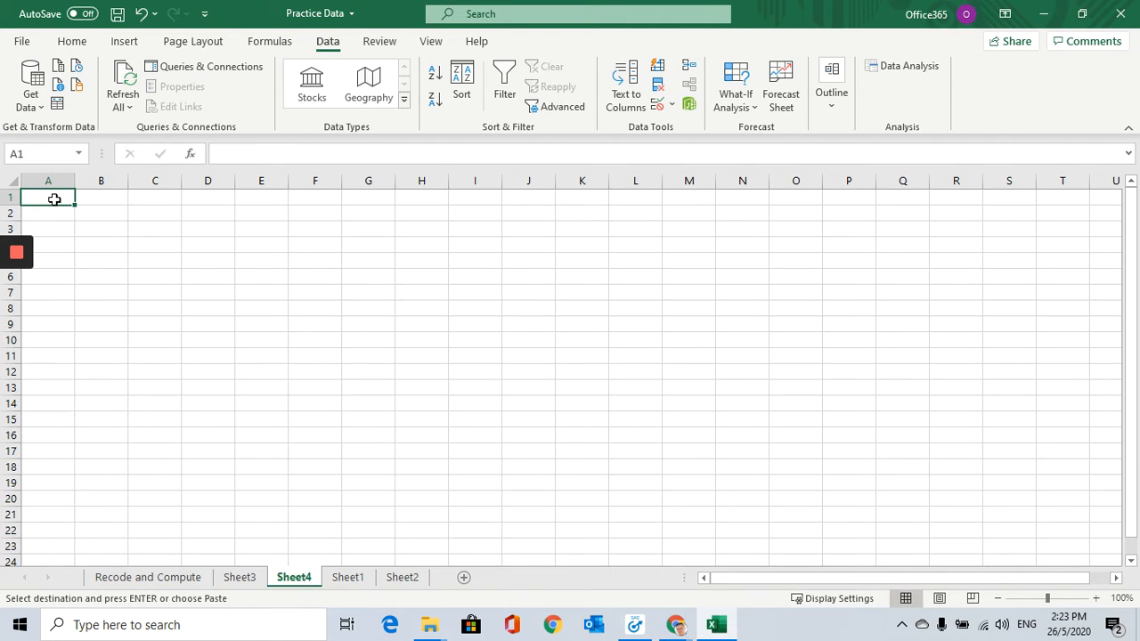
key(ctrl+v)
click(206, 293)
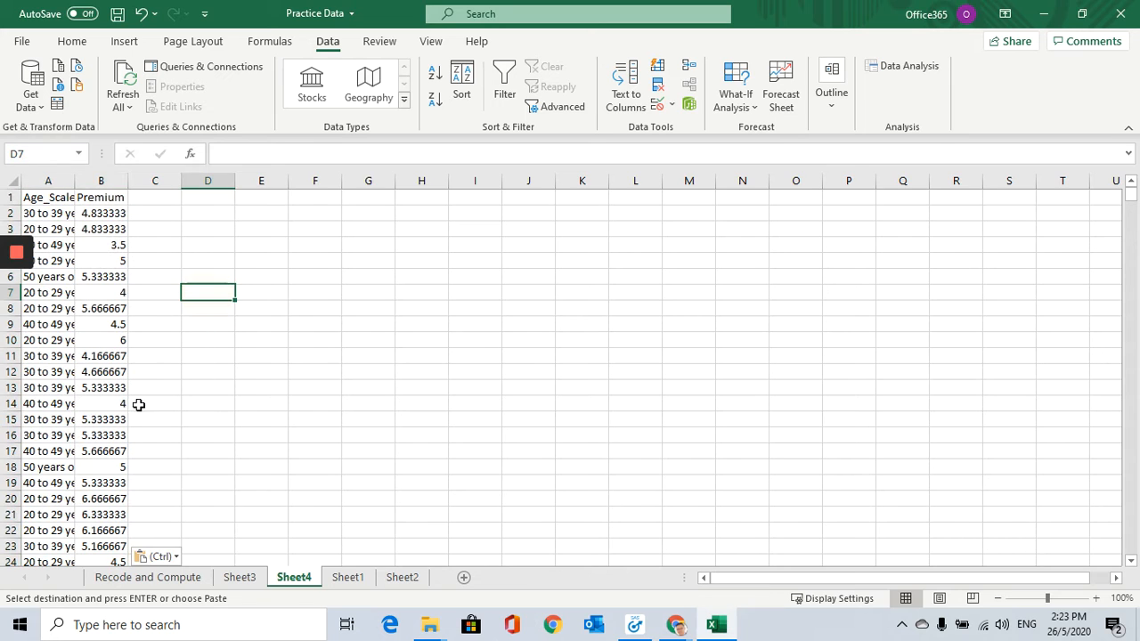
Add filters to the header row of Sheet4 and sort the data by Age_Scale from A to Z.
click(11, 196)
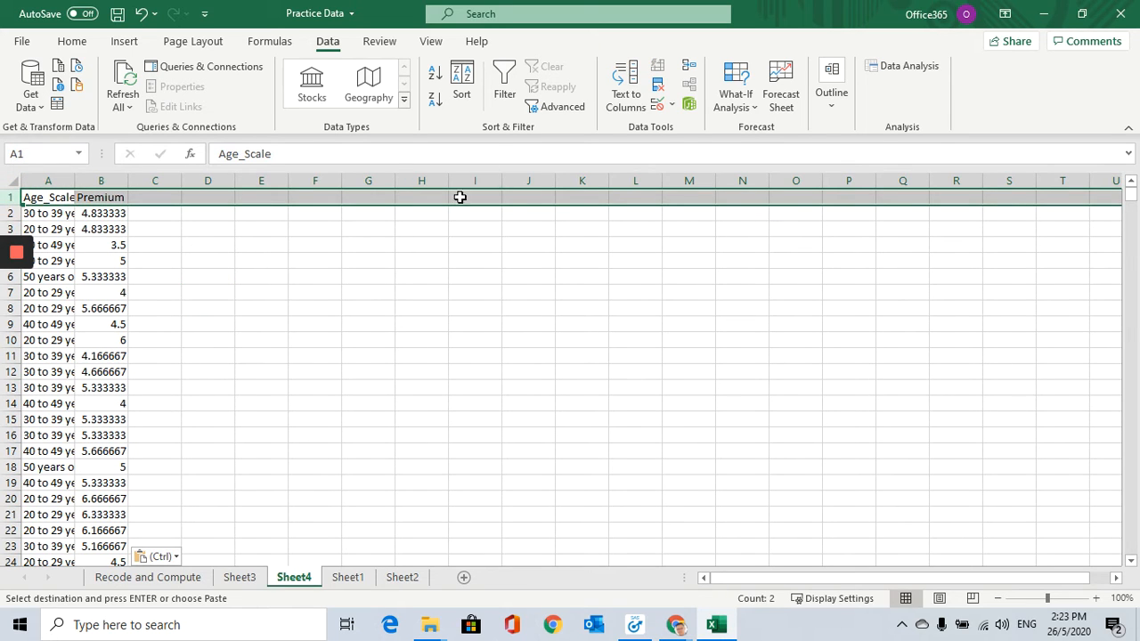
click(503, 86)
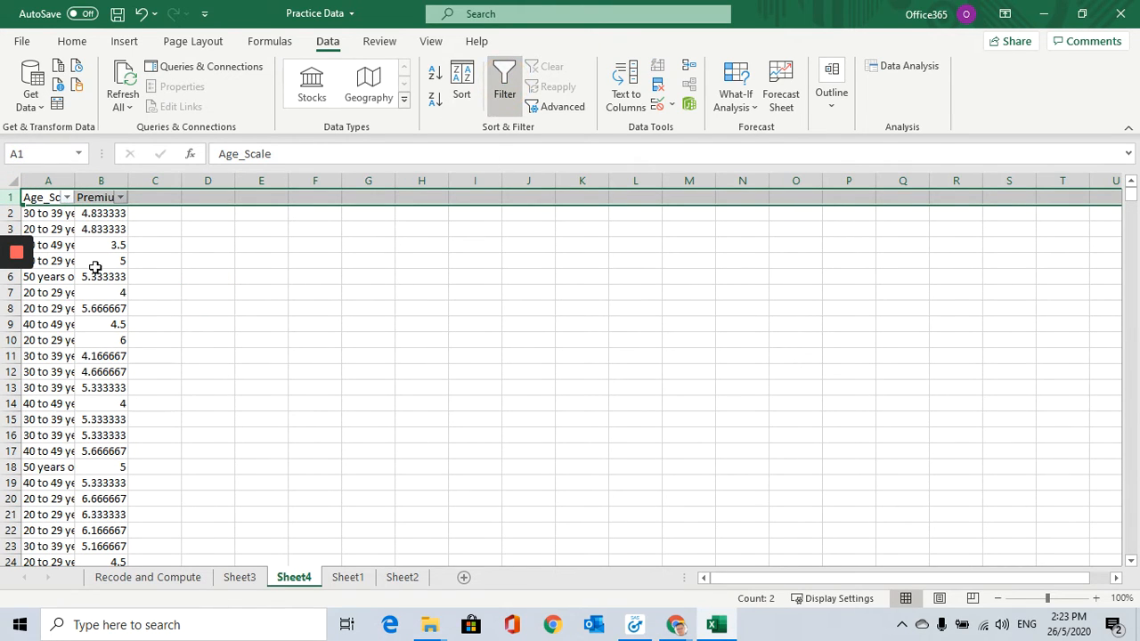
click(67, 197)
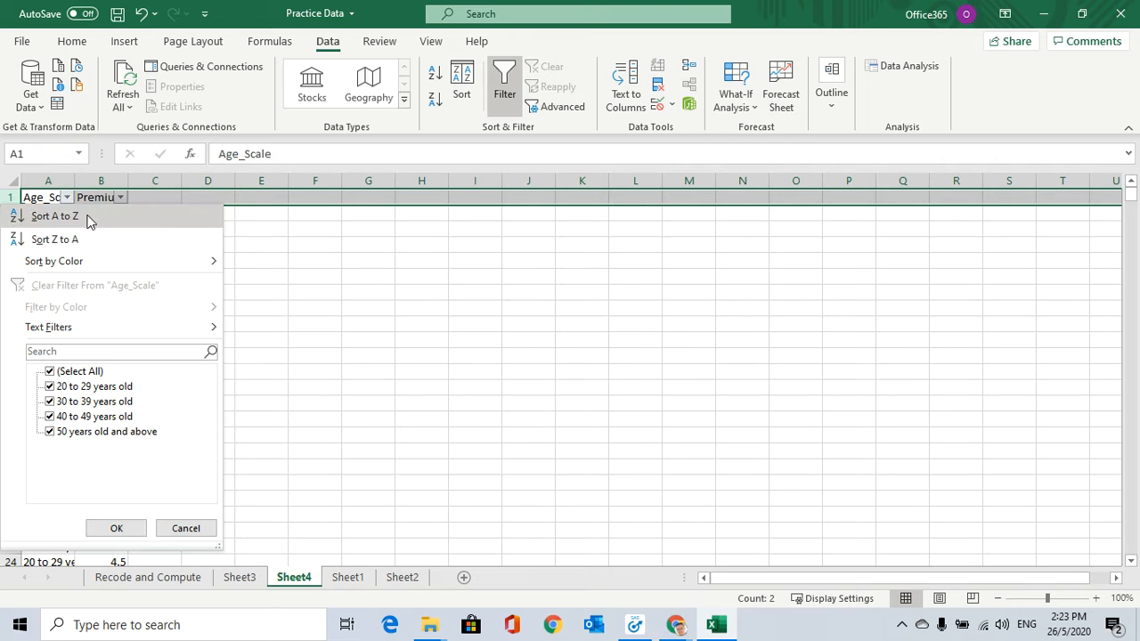
click(55, 216)
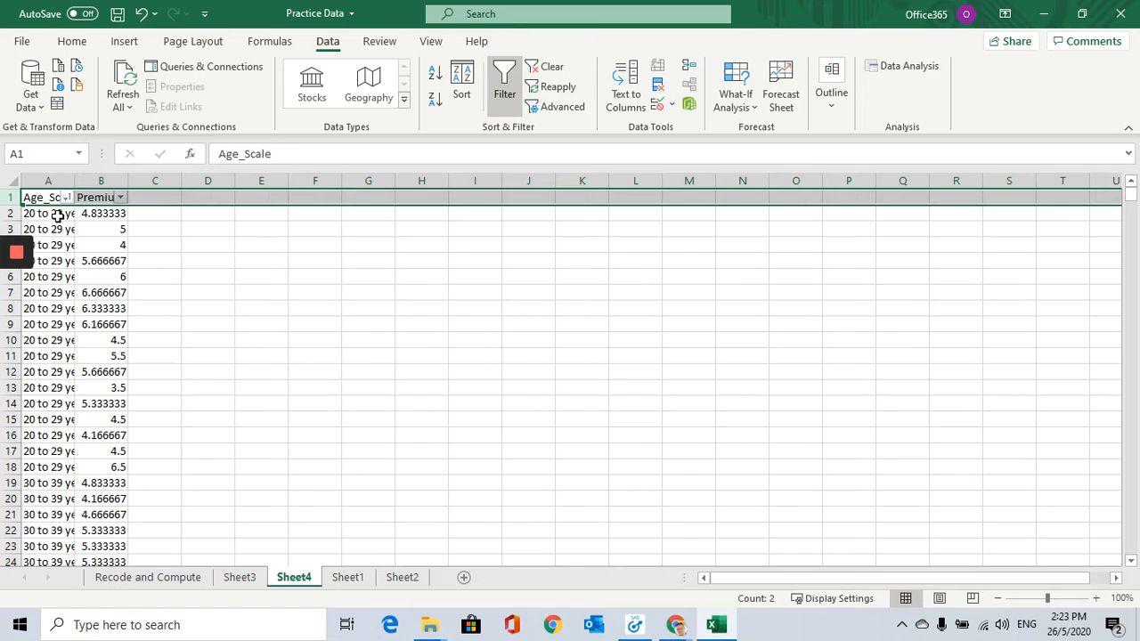
Look over the sorted age groups and fit column A's width to its contents.
drag(56, 216, 45, 467)
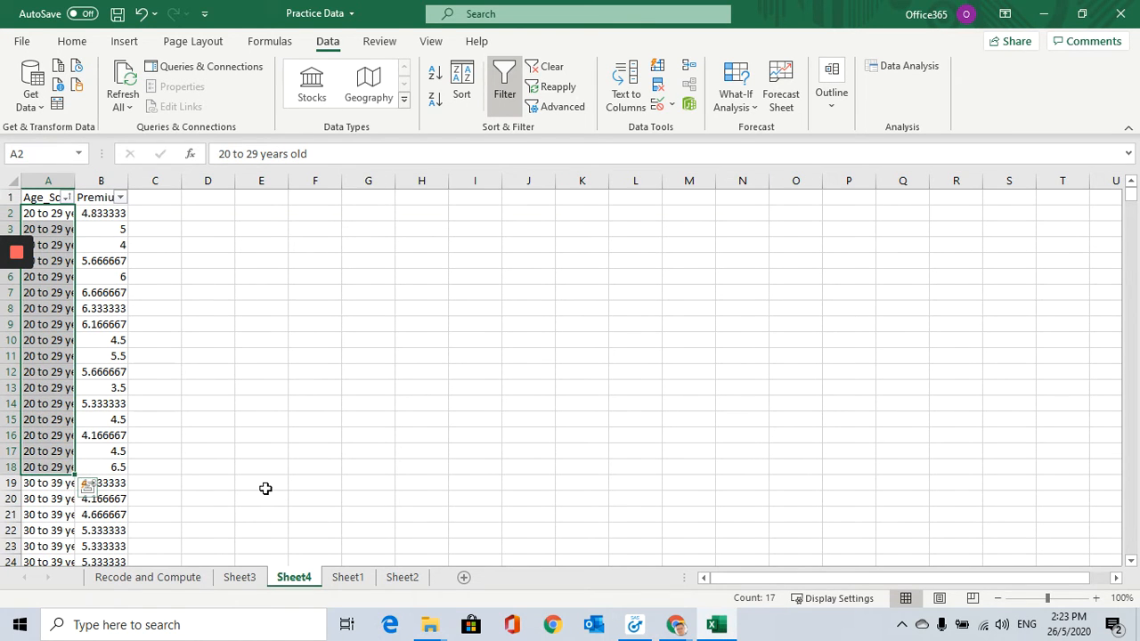
scroll(265, 488, down, 4)
drag(47, 294, 46, 530)
scroll(78, 434, up, 4)
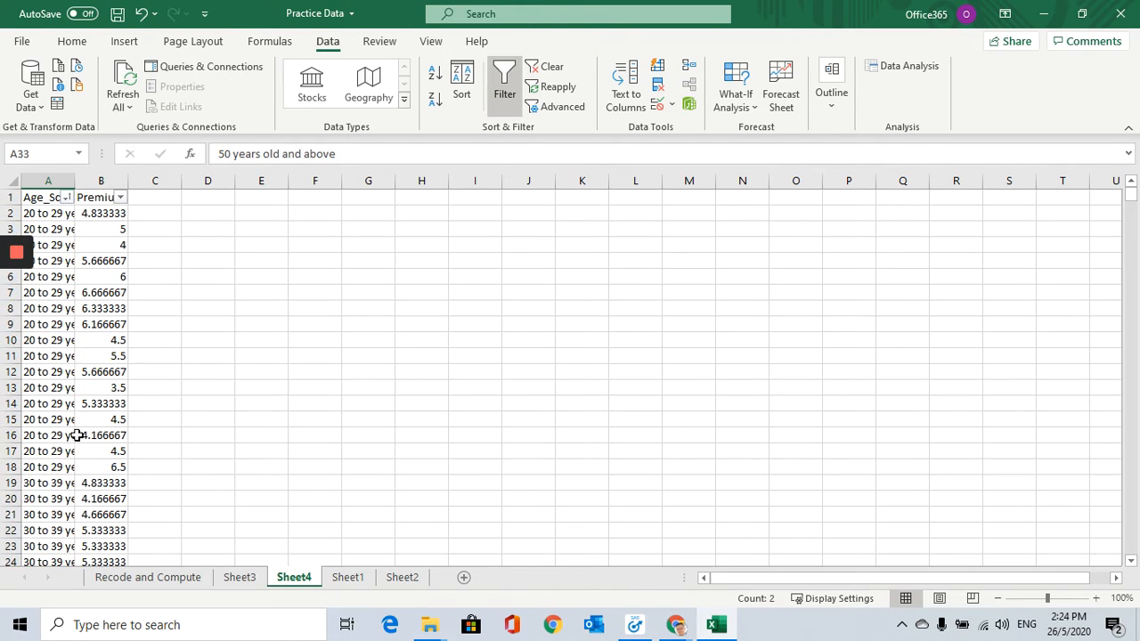
double_click(72, 188)
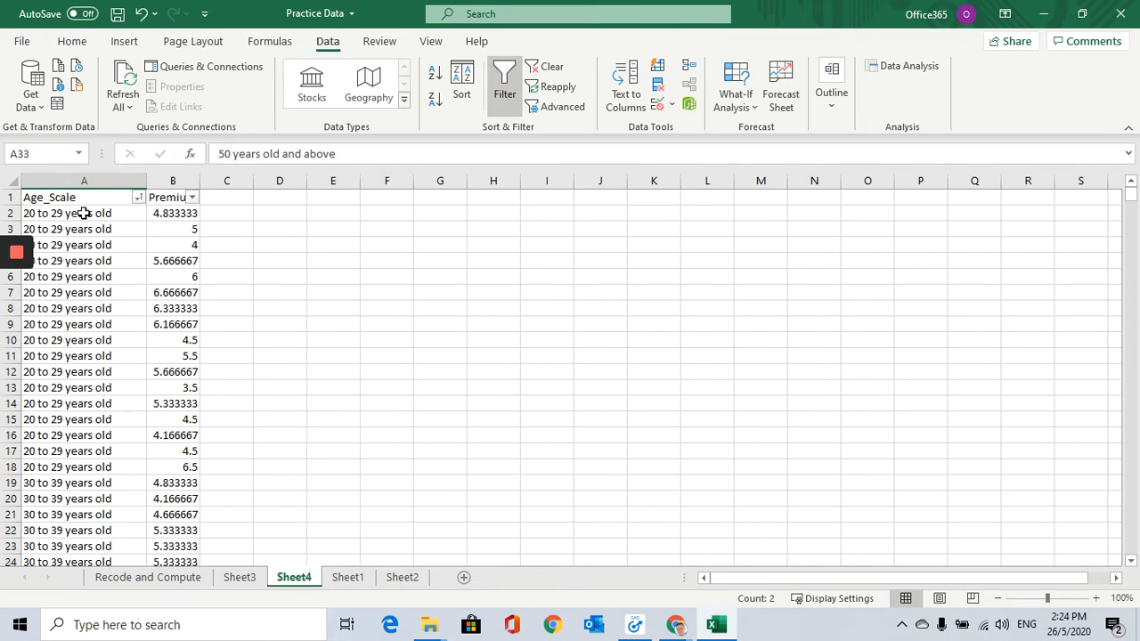
Fill the 20 to 29 years old rows, A2:B18, with light tan.
drag(89, 214, 192, 465)
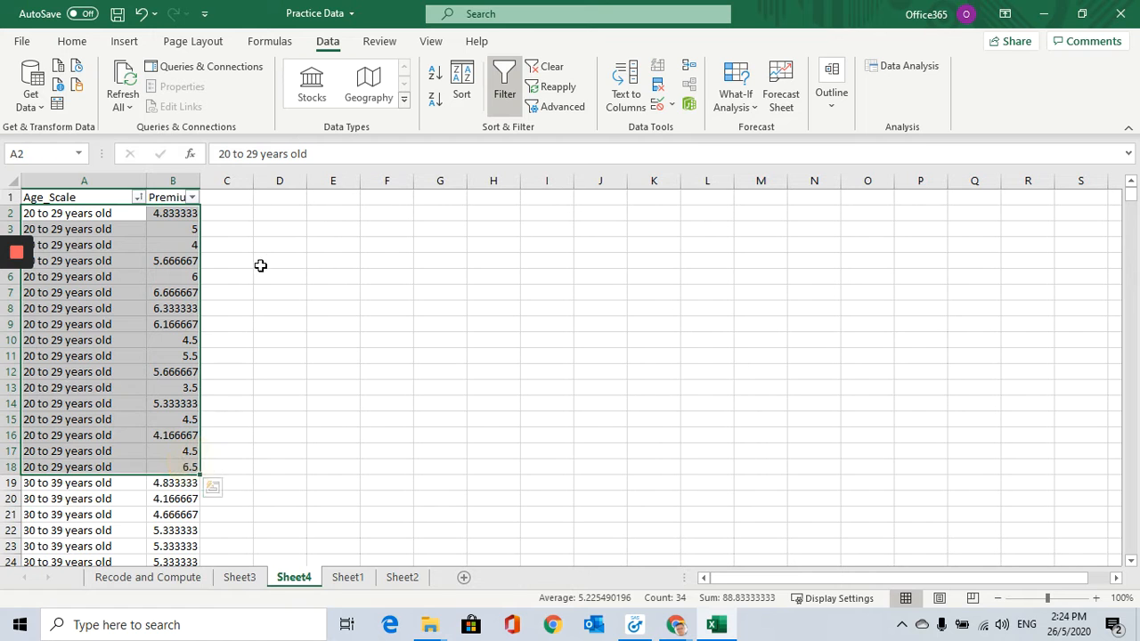
click(71, 41)
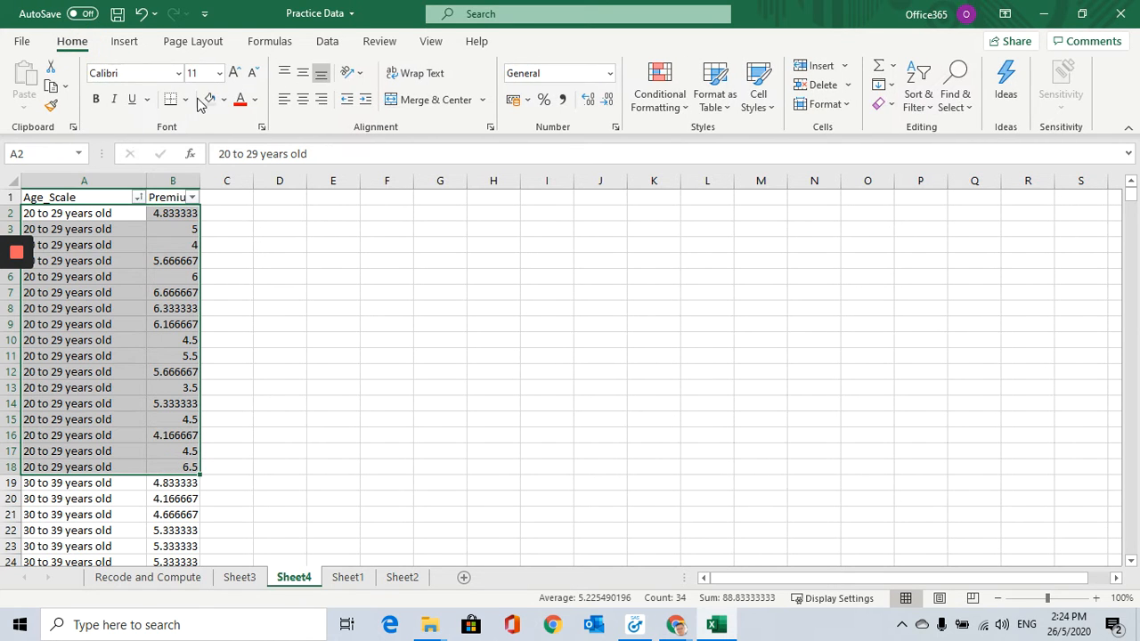
click(225, 100)
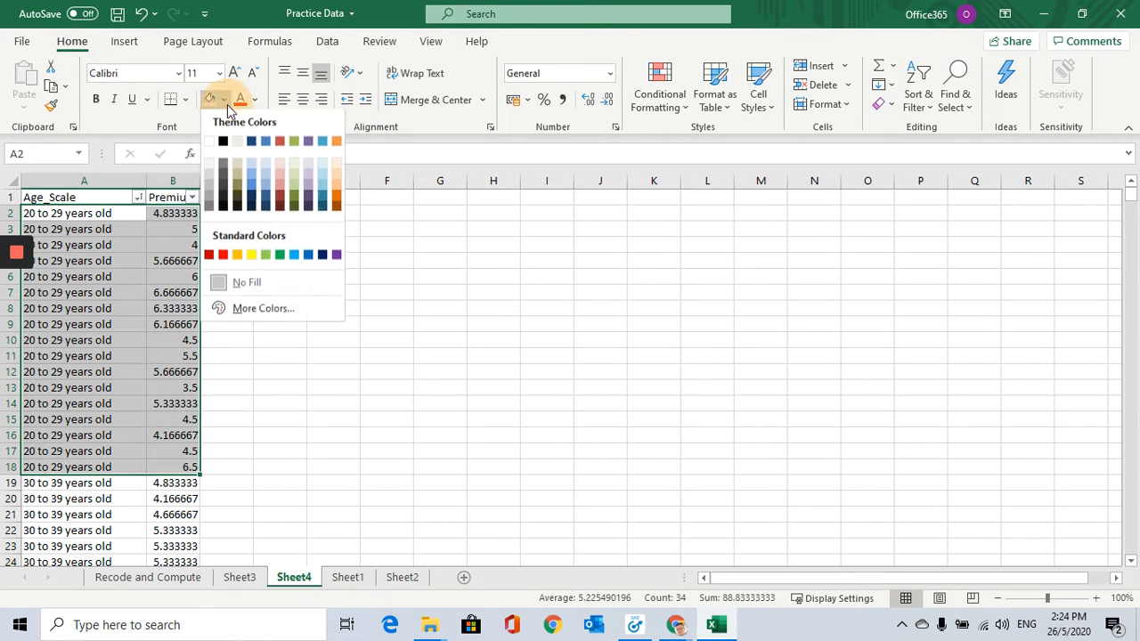
click(232, 162)
Fill the 30 to 39 years old rows, A19:B25, with light blue.
click(71, 483)
scroll(106, 499, down, 3)
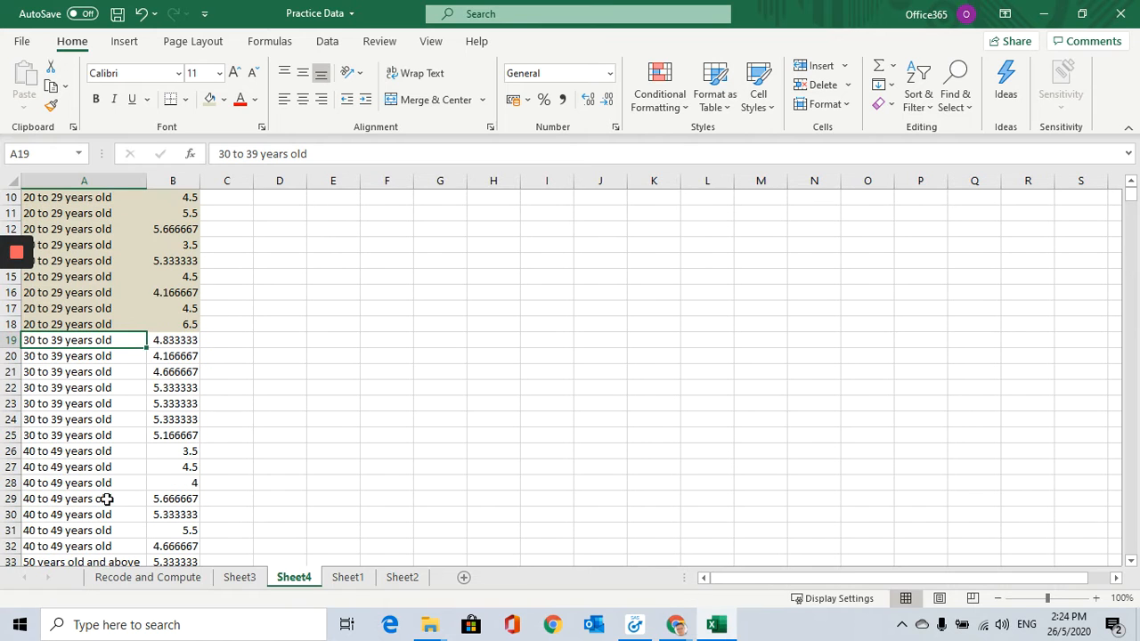
shift+click(172, 434)
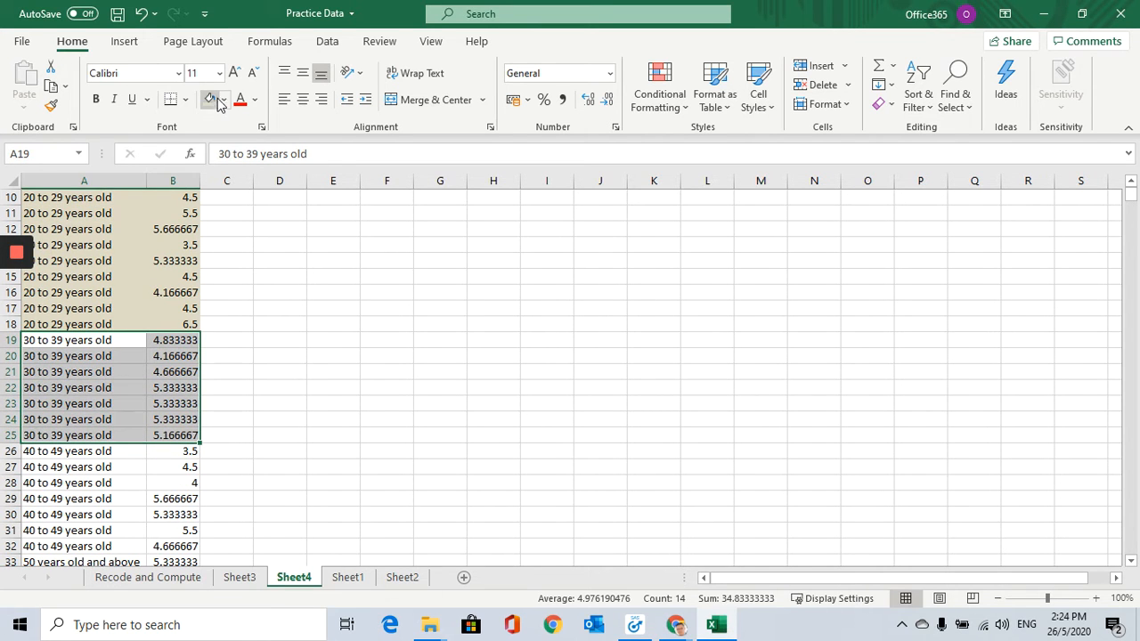
click(225, 100)
click(251, 164)
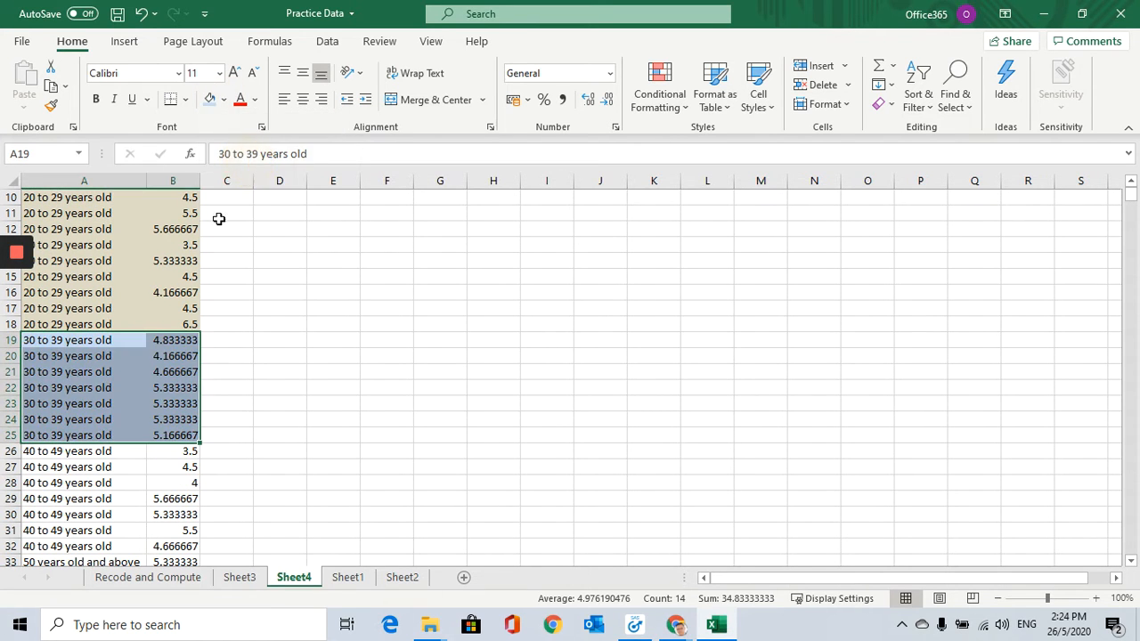
Fill the 40 to 49 years old rows, A26:B32, with light red.
drag(54, 452, 172, 546)
click(224, 100)
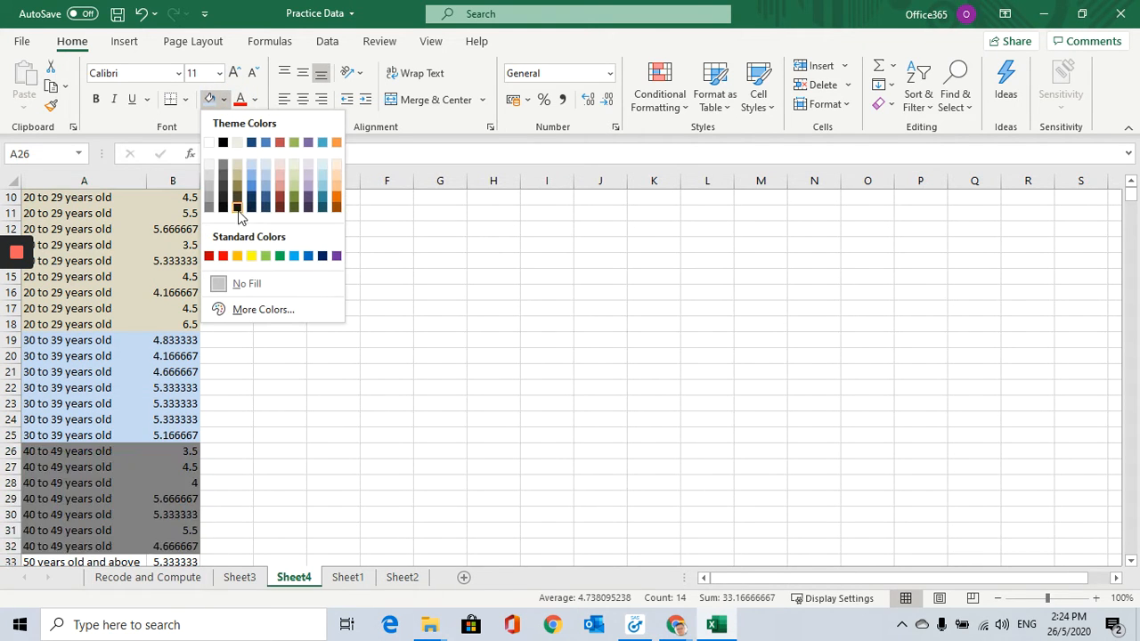
click(282, 163)
Fill the 50 years old and above rows, A33:B34, with light orange.
scroll(72, 418, down, 3)
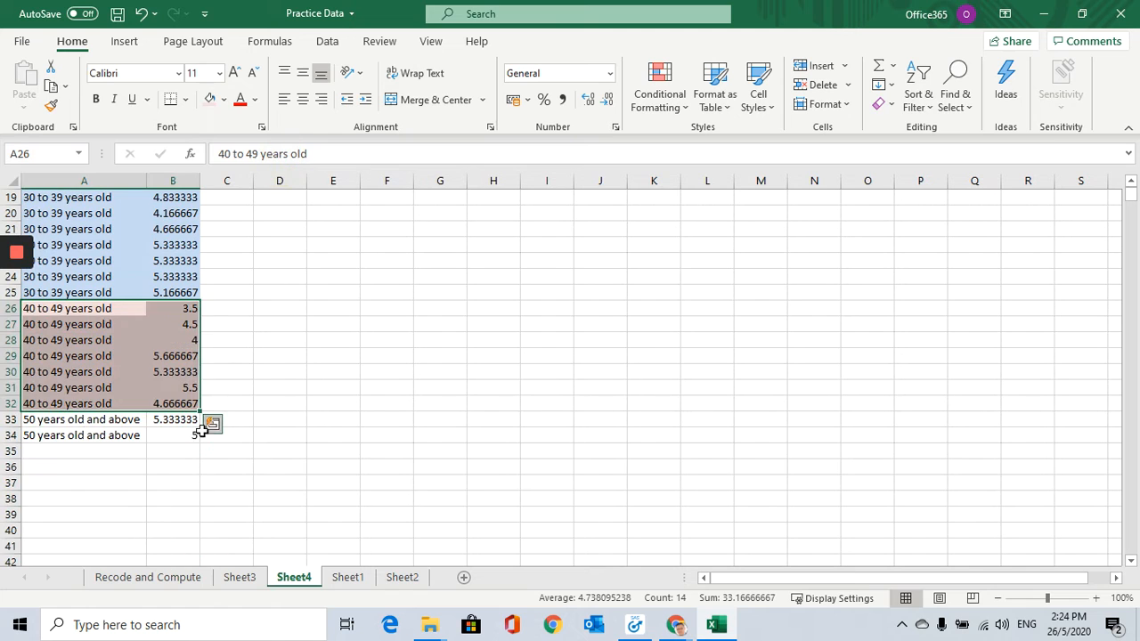
drag(42, 416, 183, 434)
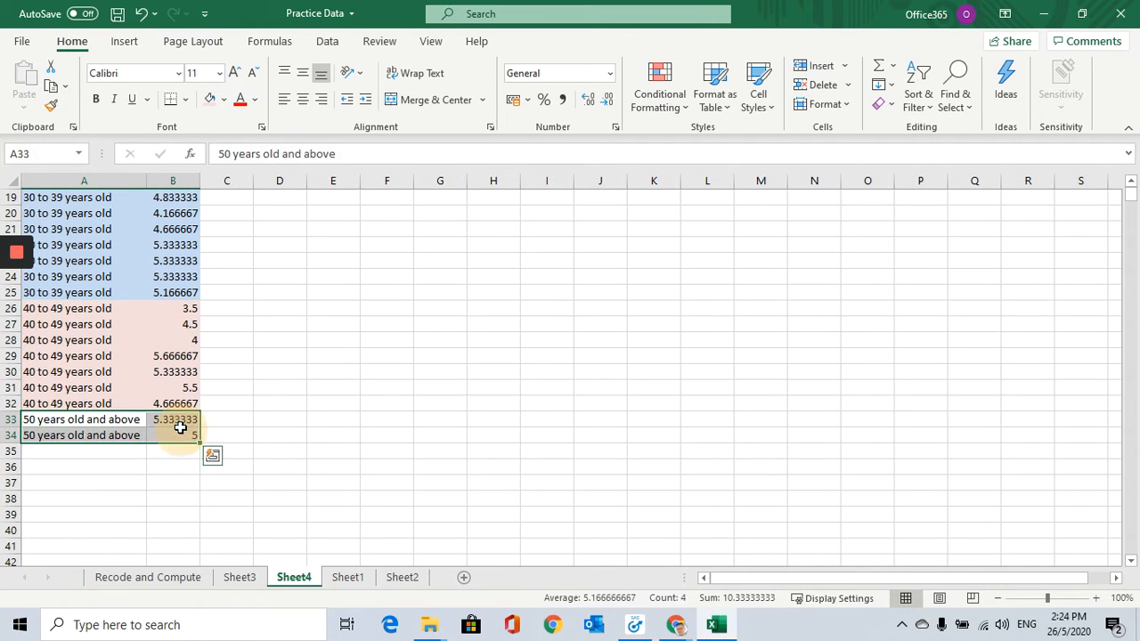
click(224, 100)
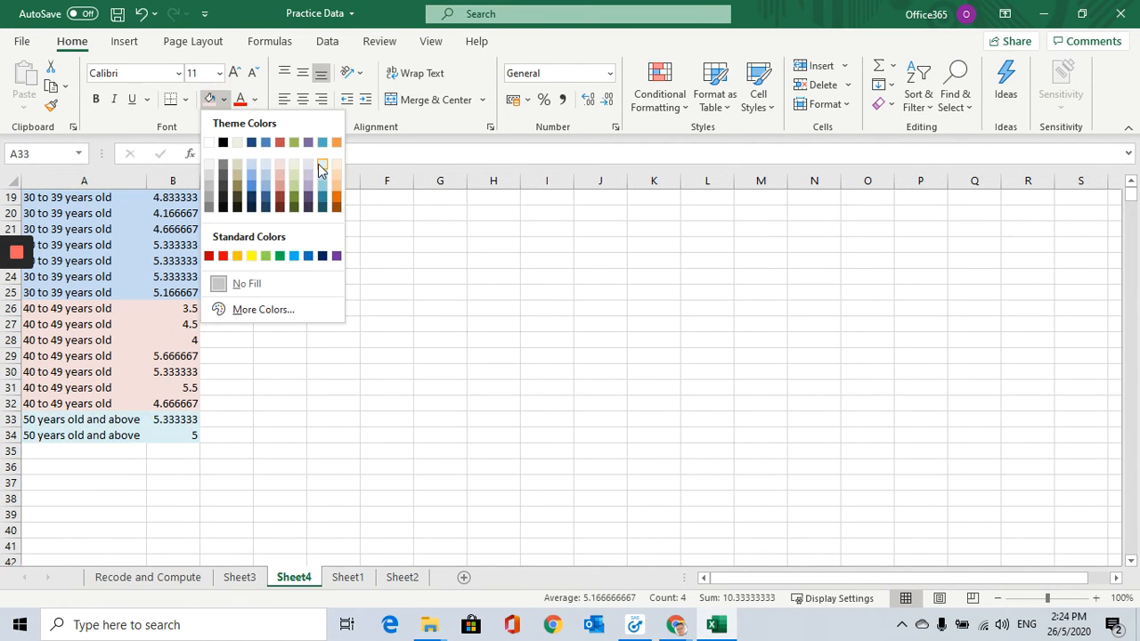
click(336, 167)
click(331, 388)
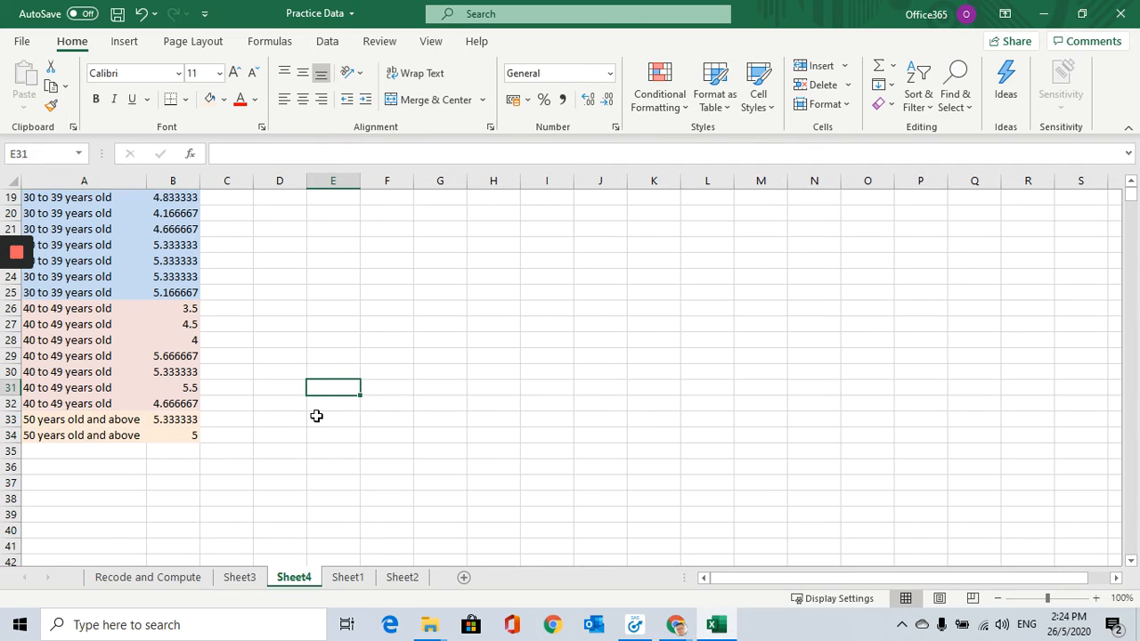
Enter the age group headers 20-29, 30-39, 40-49 and 50 in cells D1 to G1.
scroll(316, 416, up, 6)
scroll(303, 416, down, 6)
scroll(301, 412, up, 6)
click(281, 198)
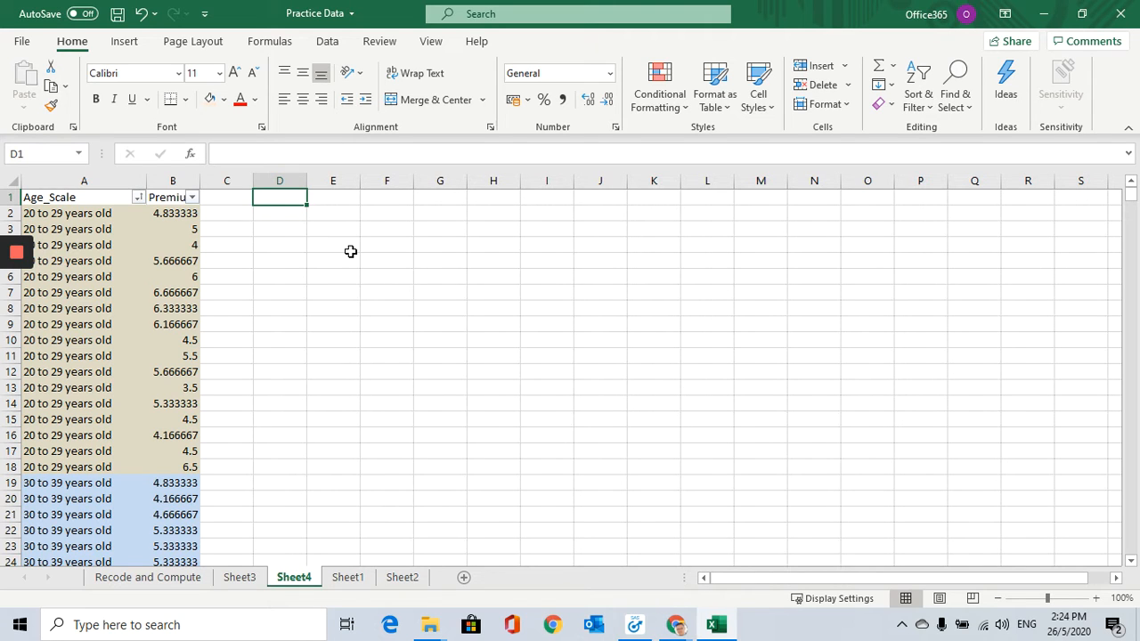
text(20-29)
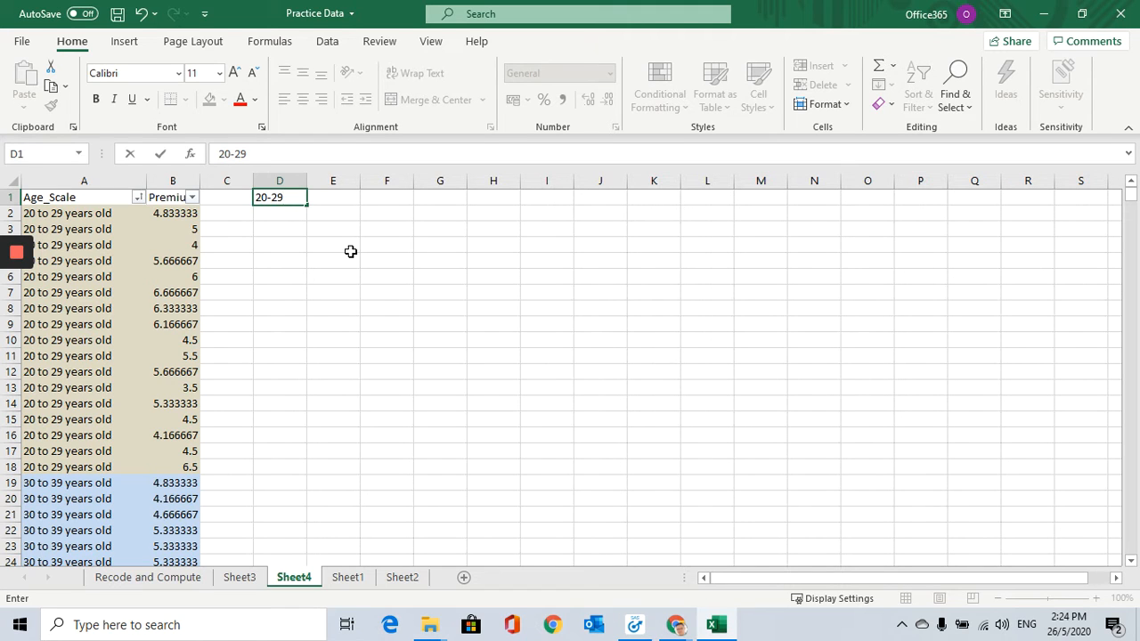
key(Tab)
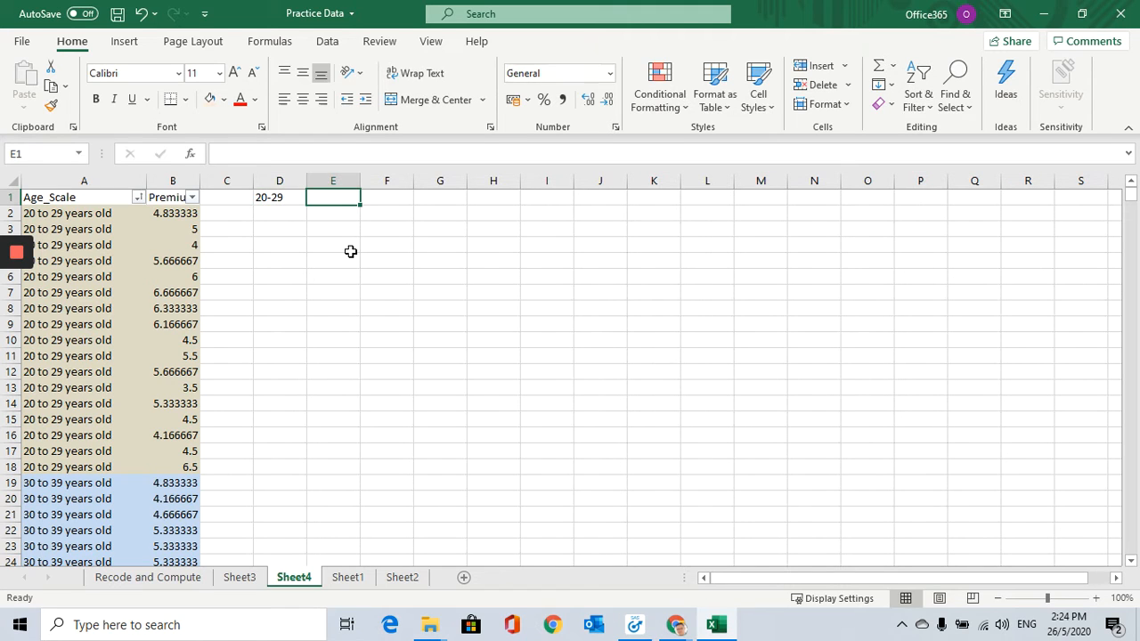
text(30-39)
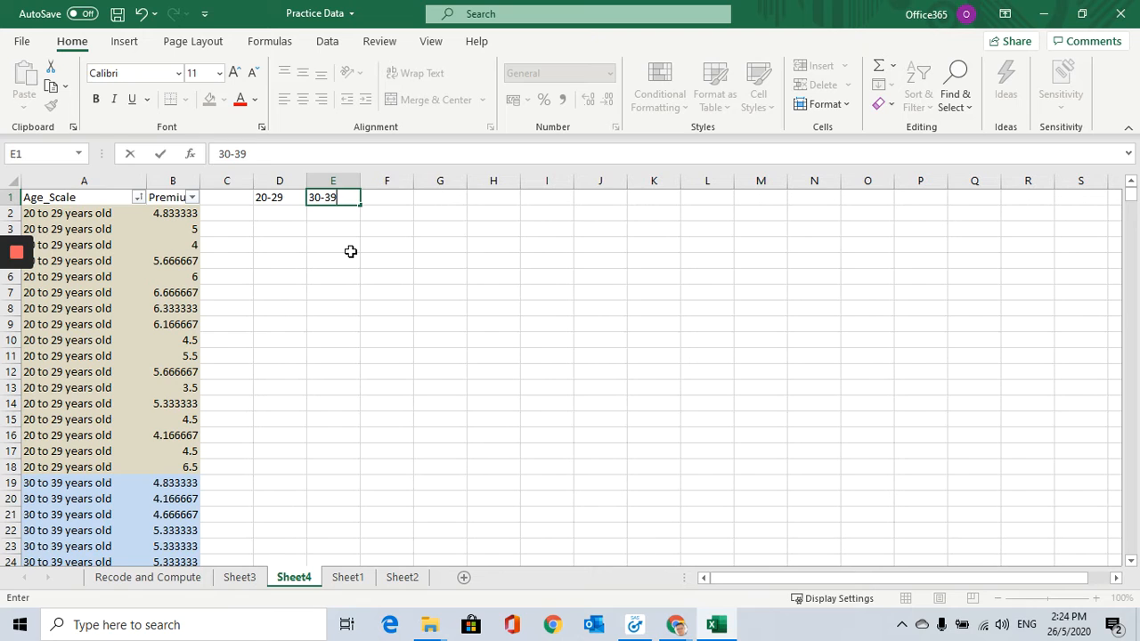
key(Tab)
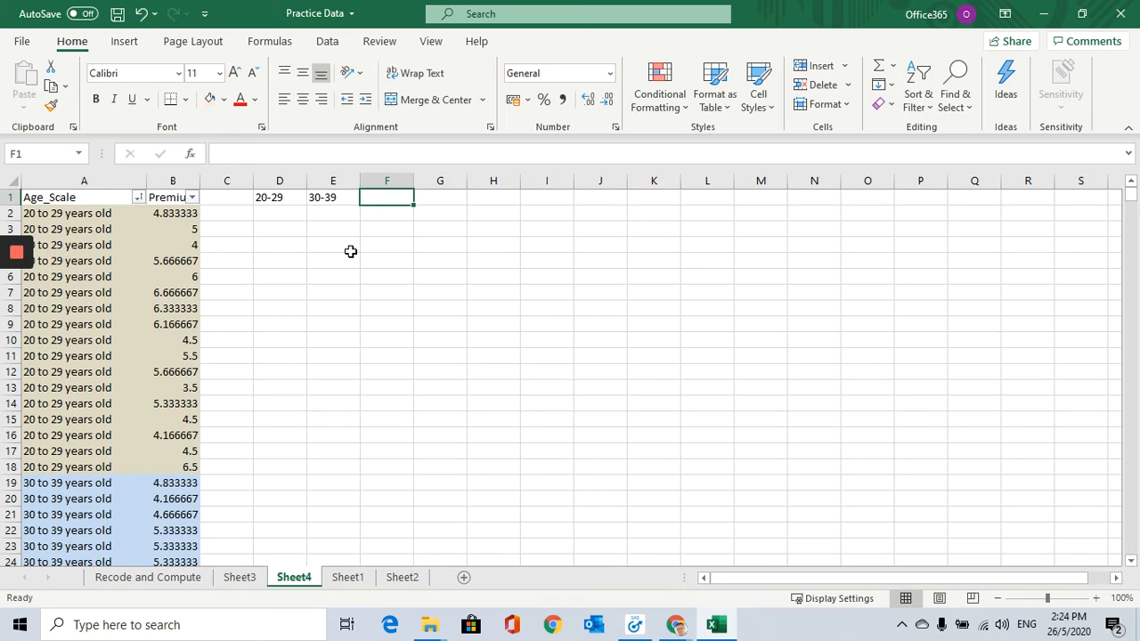
text(40-49)
key(Tab)
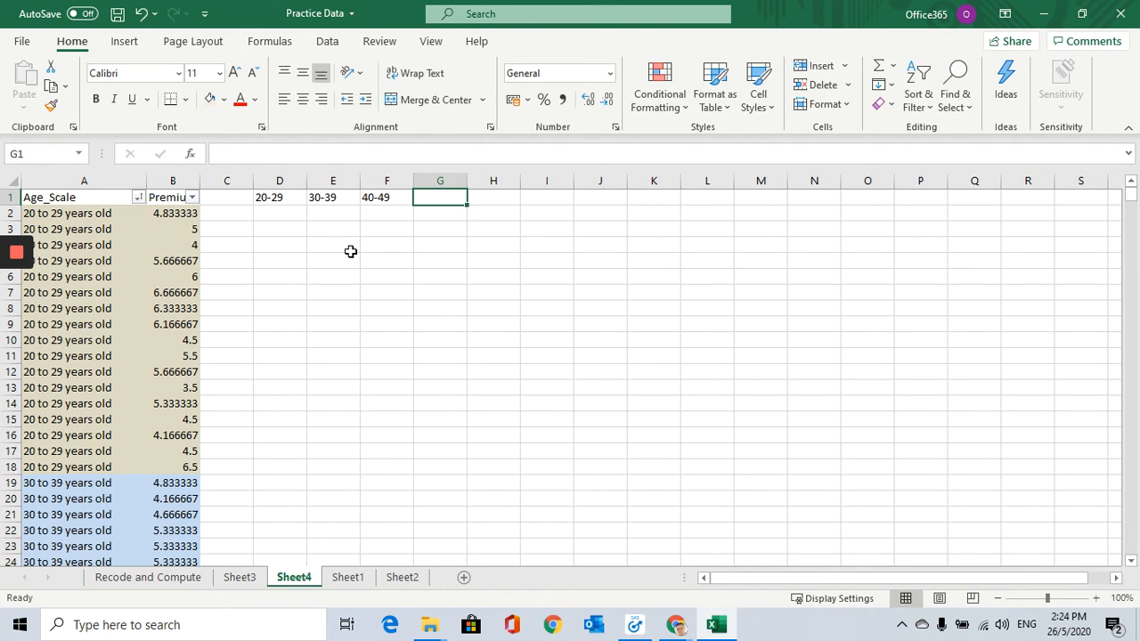
text(50)
key(Return)
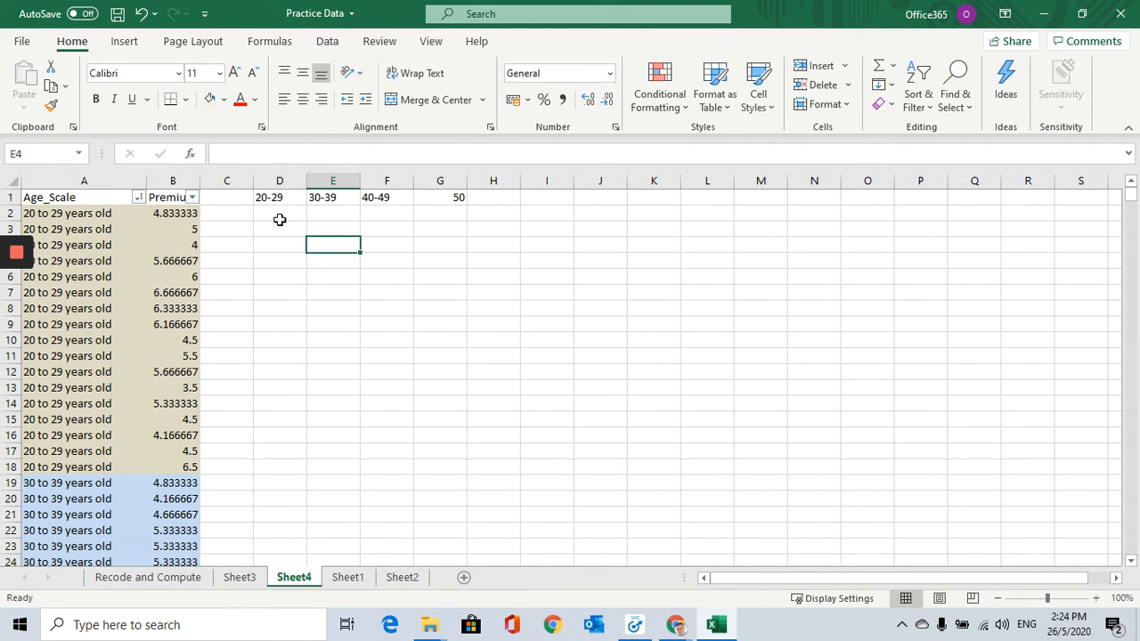
click(280, 197)
click(325, 198)
click(383, 198)
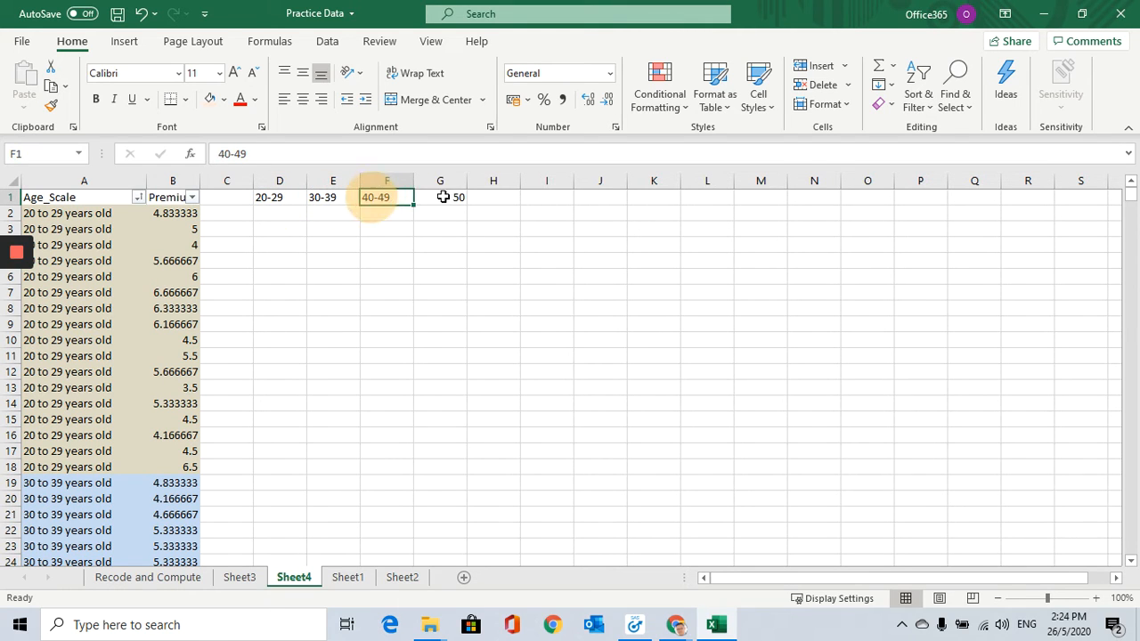
click(440, 197)
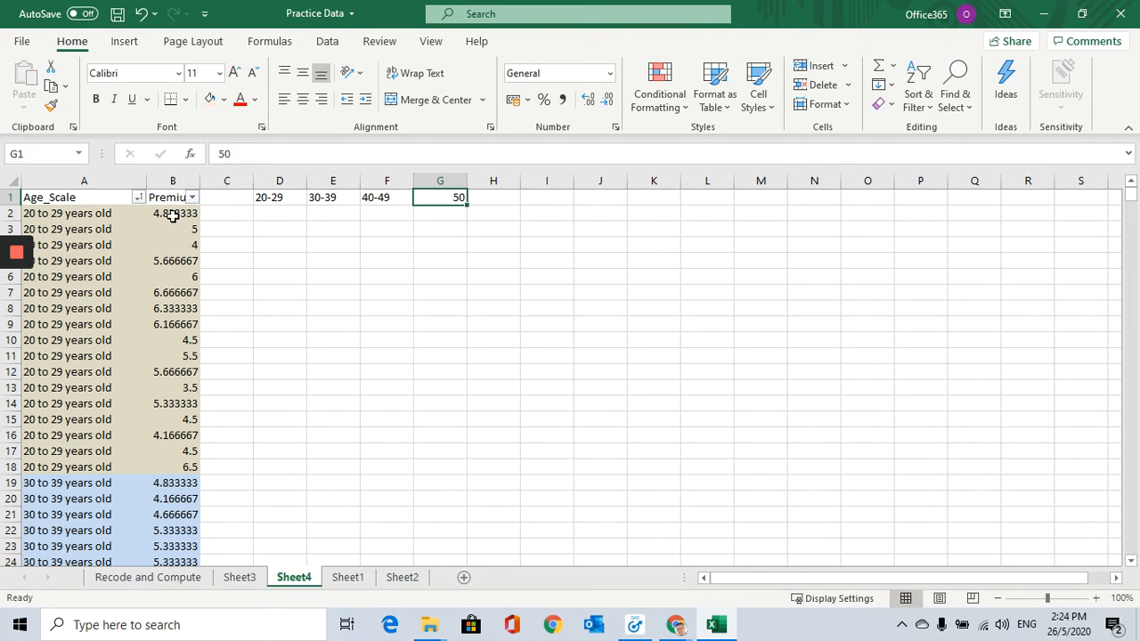
Copy the 20 to 29 years old Premium scores, B2:B18, under the 20-29 header starting at D2.
drag(172, 213, 176, 466)
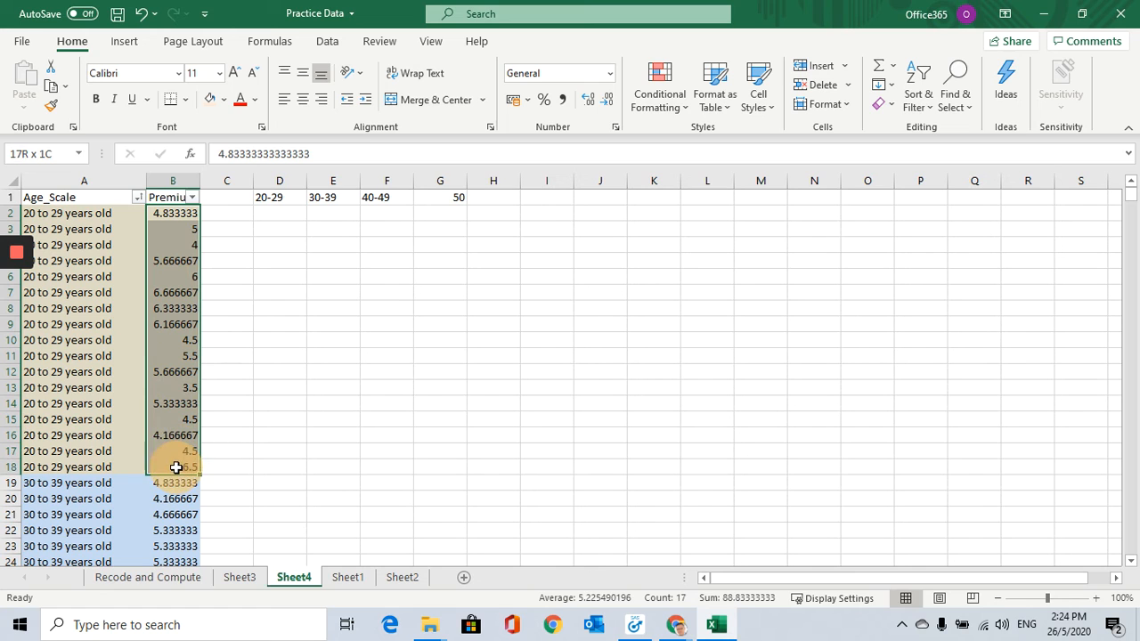
right_click(176, 228)
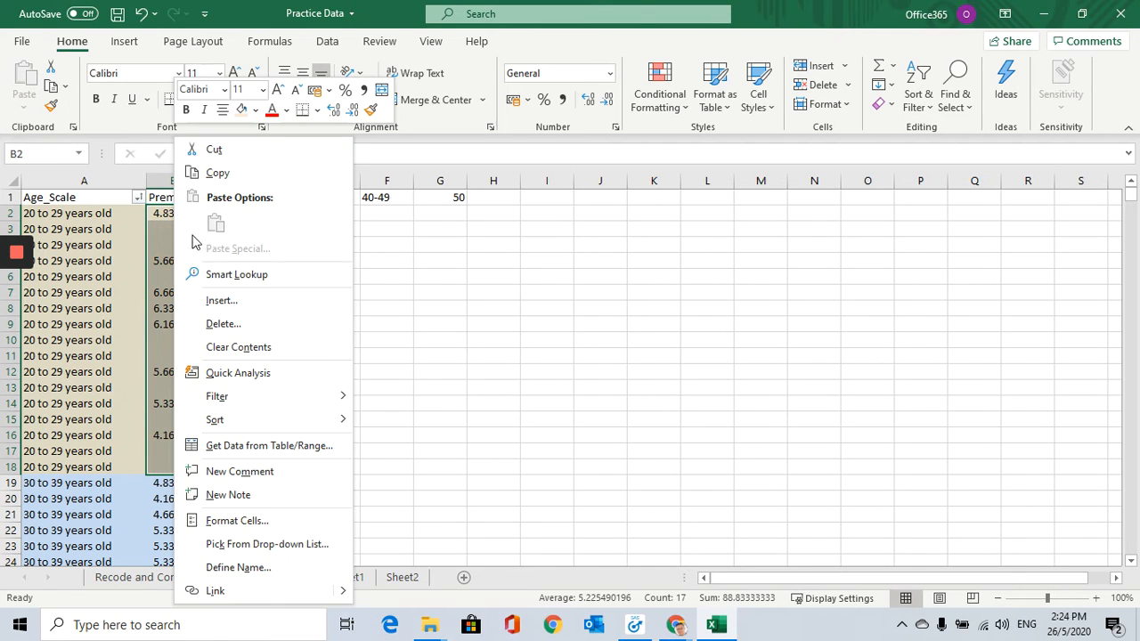
click(217, 172)
click(280, 213)
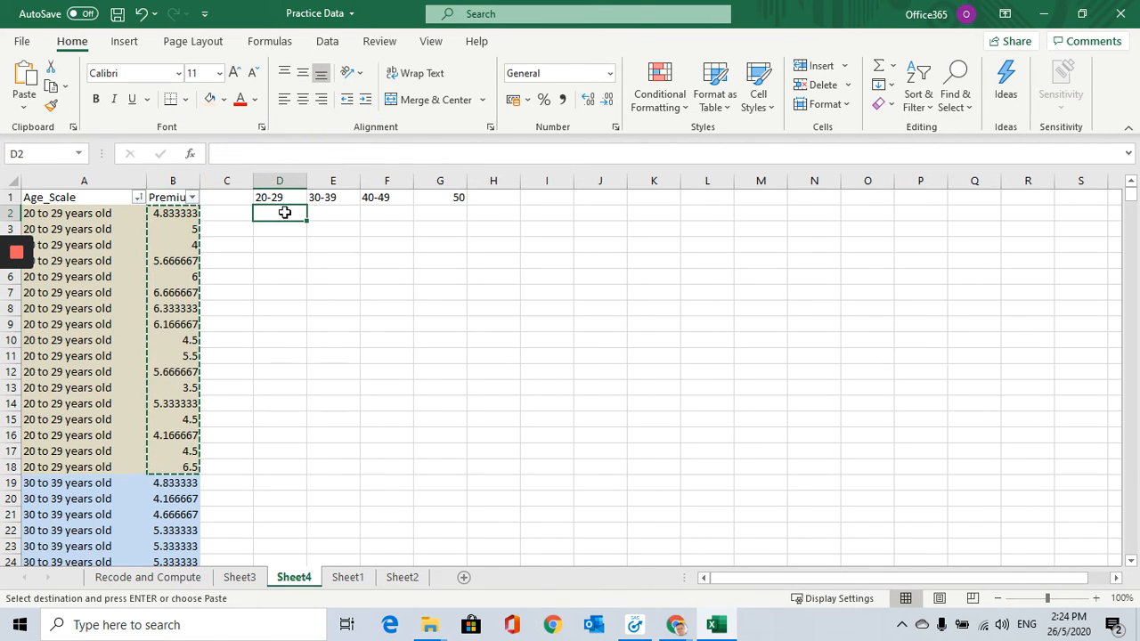
key(ctrl+v)
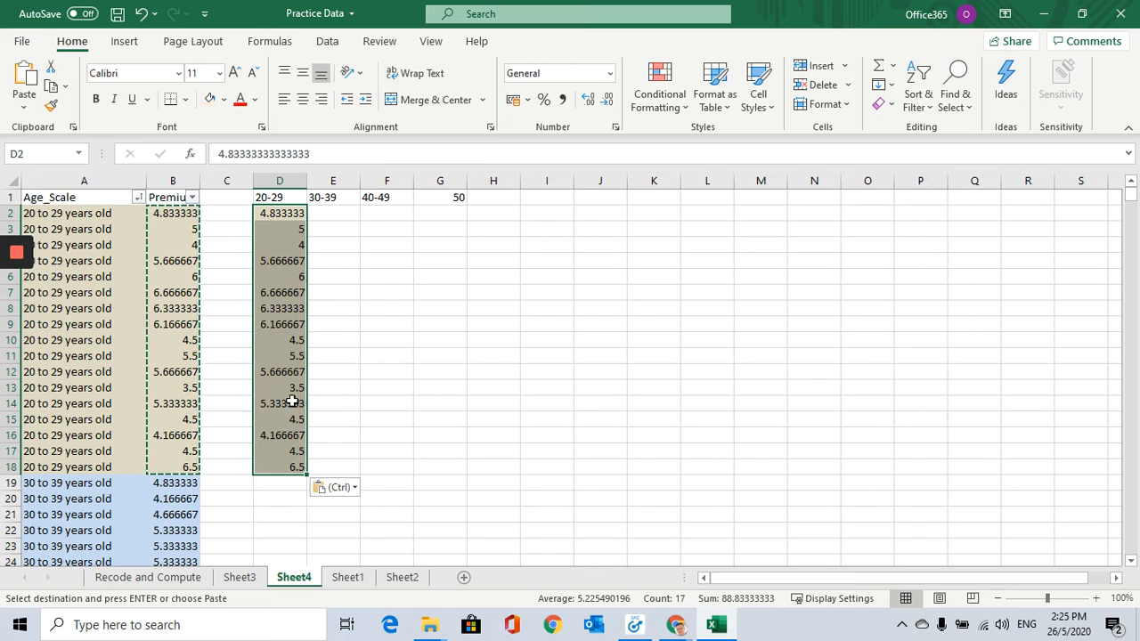
Copy the 30 to 39 years old Premium scores, B19:B25, under the 30-39 header starting at E2.
click(178, 483)
scroll(180, 481, down, 3)
shift+click(176, 435)
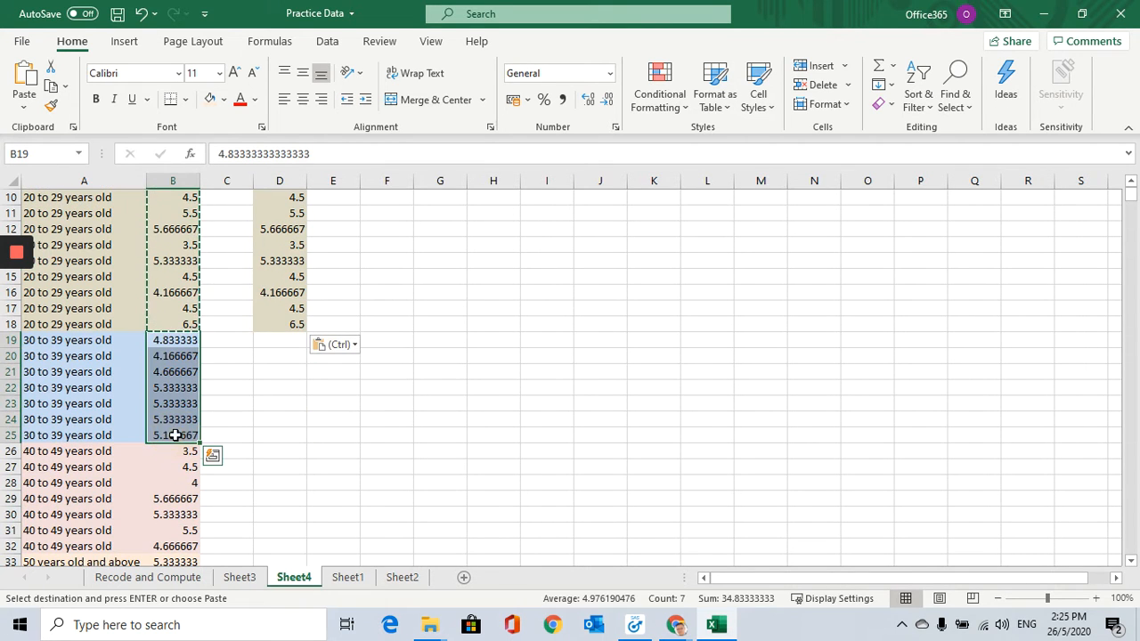
key(ctrl+c)
scroll(347, 267, up, 3)
click(339, 214)
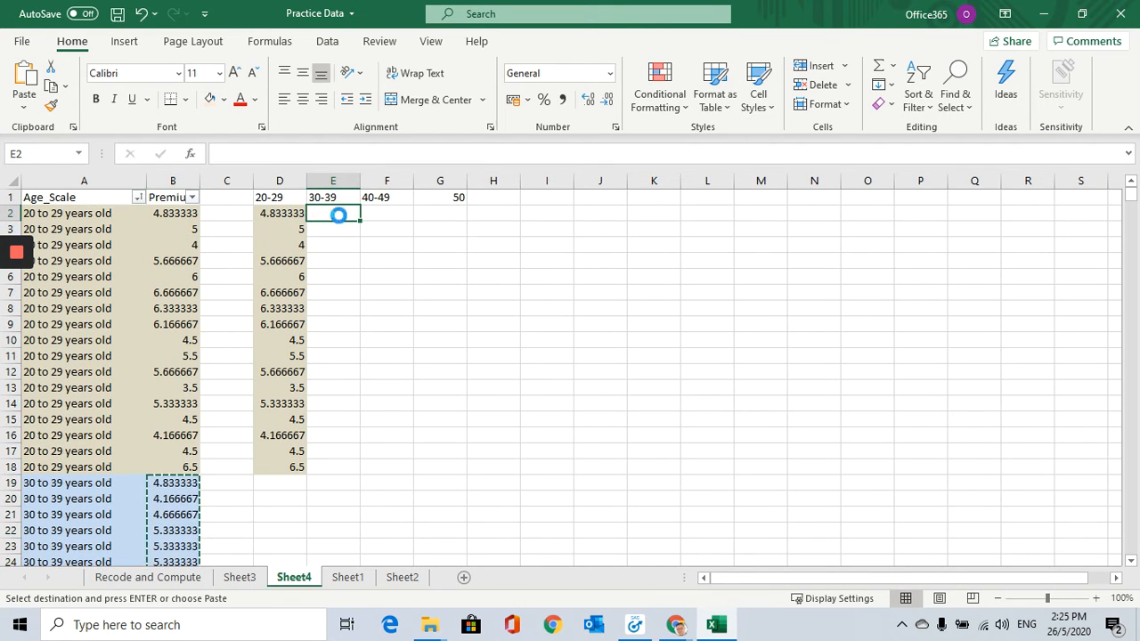
key(ctrl+v)
Copy the 40 to 49 years old Premium scores, B26:B32, under the 40-49 header starting at F2.
scroll(272, 400, down, 4)
drag(181, 400, 184, 499)
key(ctrl+c)
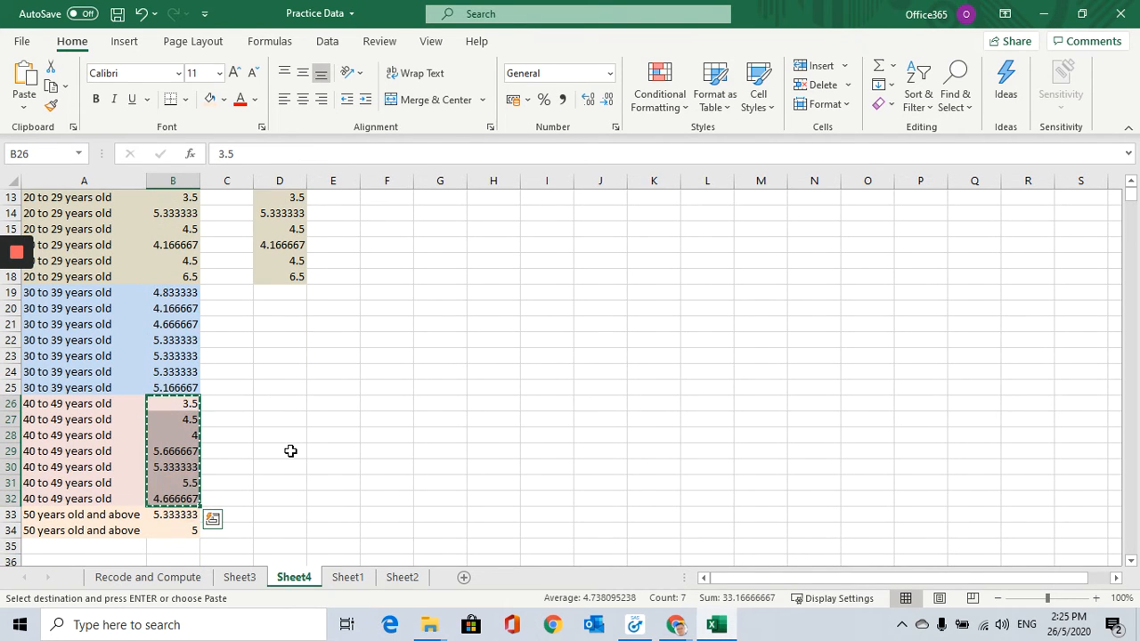
scroll(290, 450, up, 4)
click(399, 214)
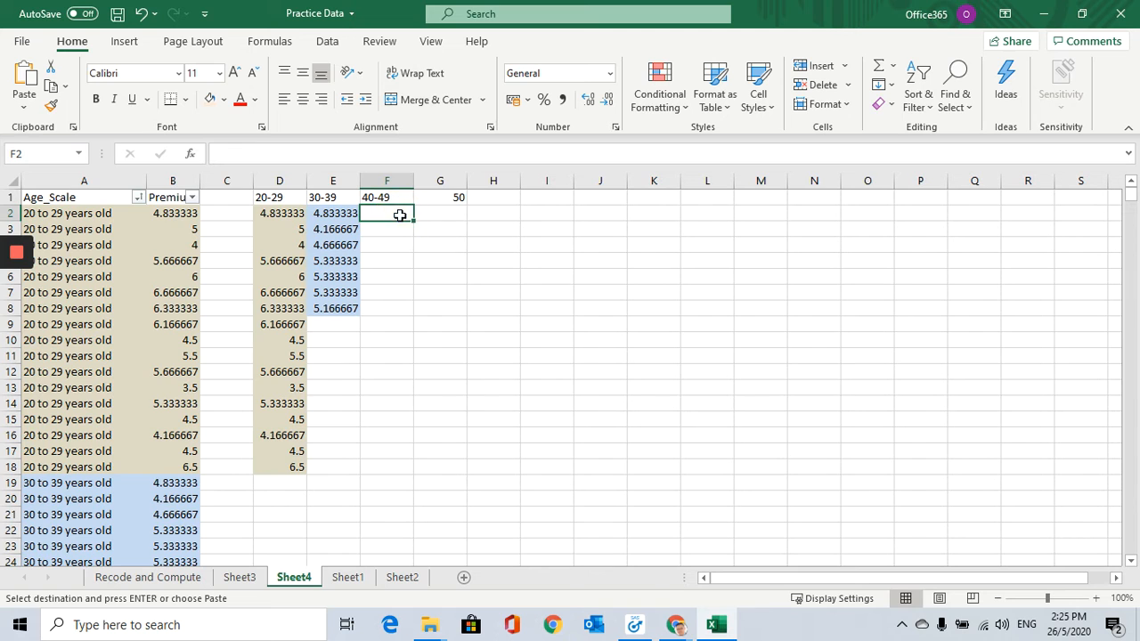
key(ctrl+v)
Copy the 50 years old and above Premium scores, B33:B34, under the 50 header starting at G2.
scroll(293, 437, down, 5)
drag(163, 463, 165, 481)
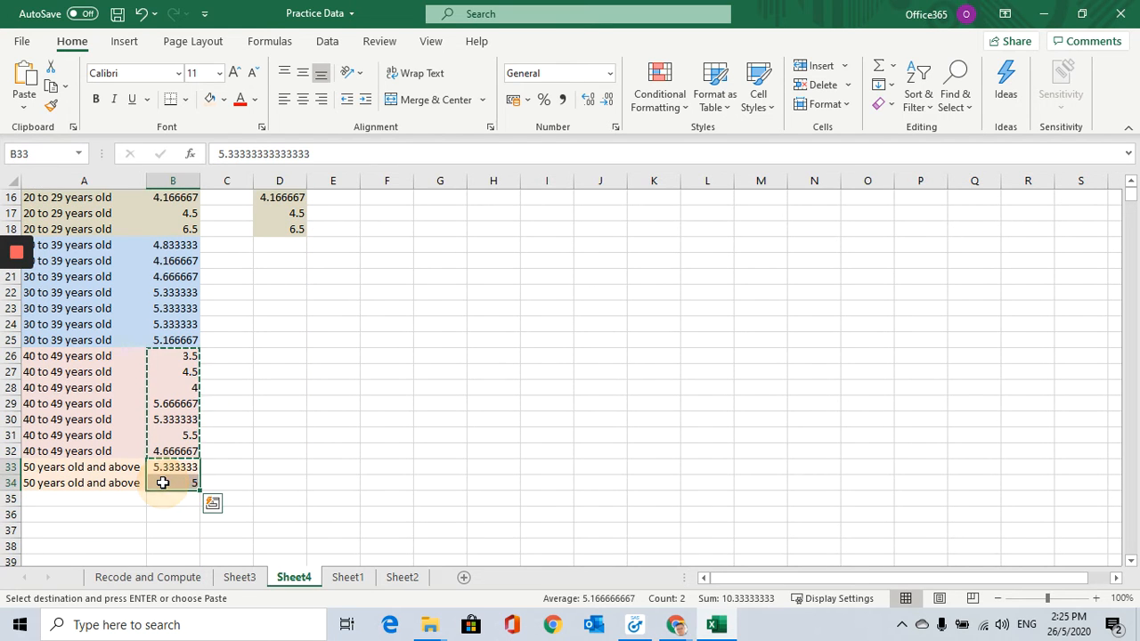
scroll(264, 453, up, 5)
click(434, 216)
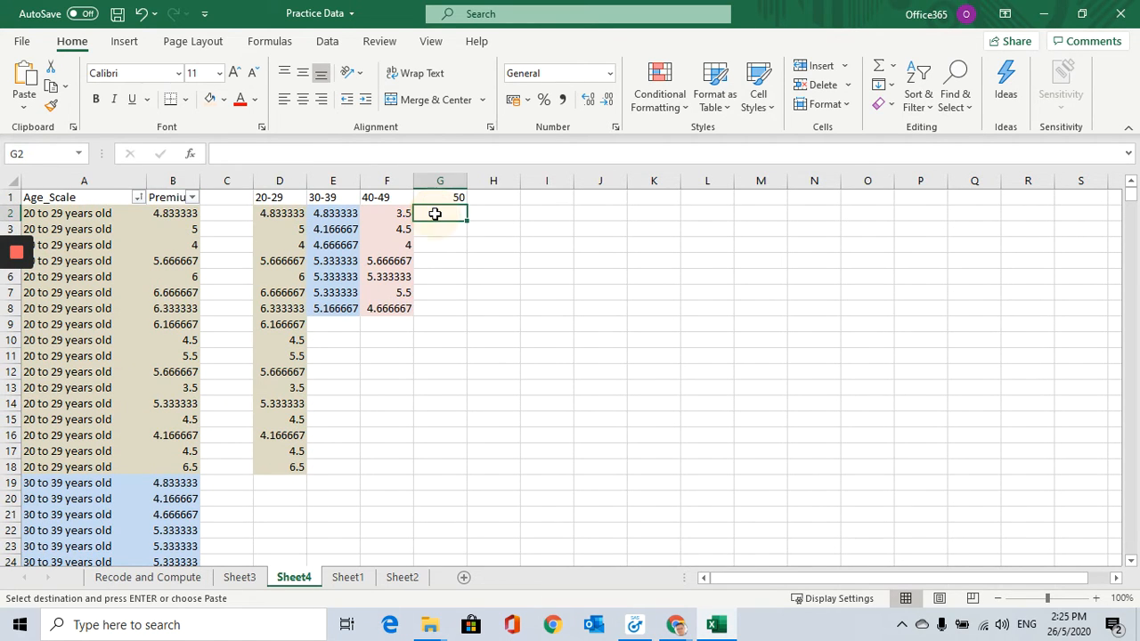
key(ctrl+v)
click(453, 306)
click(468, 401)
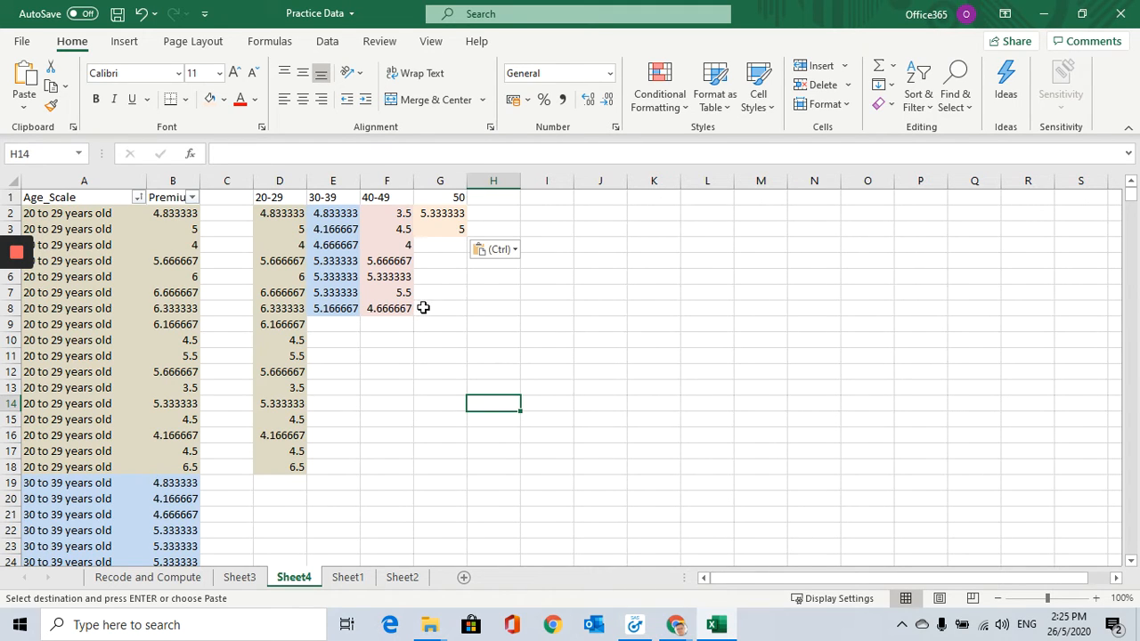
click(284, 199)
click(338, 196)
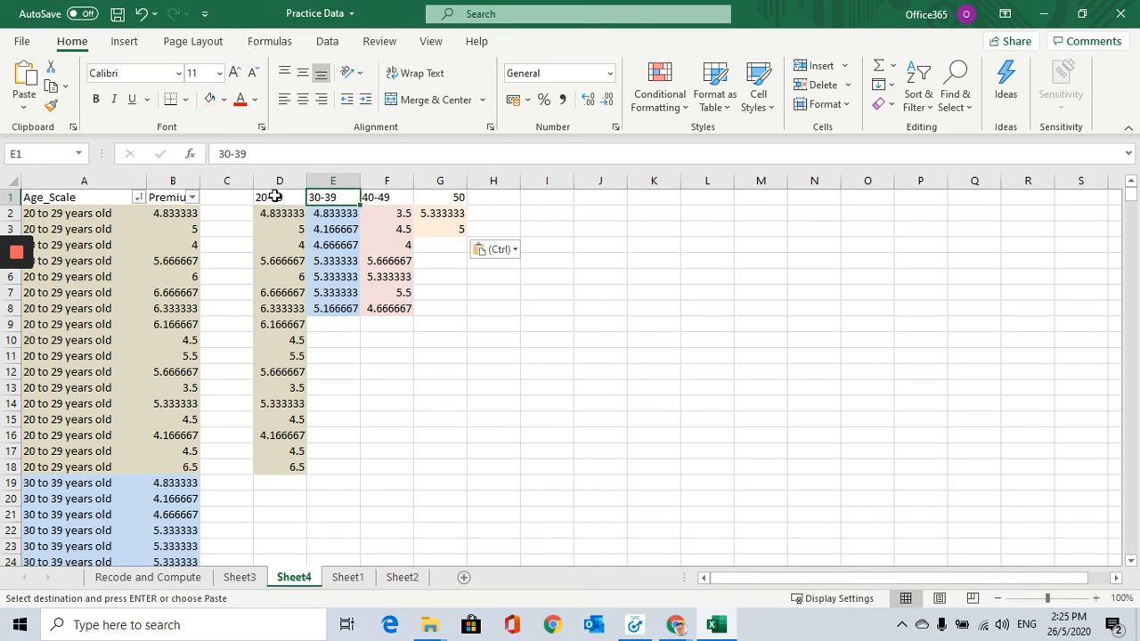
click(385, 196)
click(436, 197)
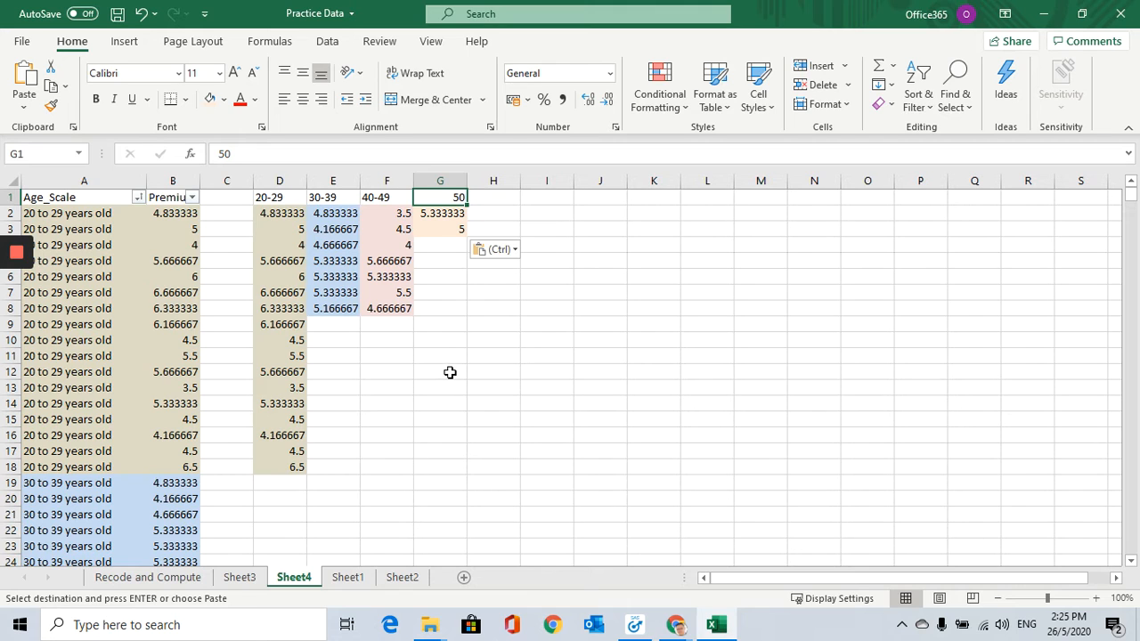
Start an Anova: Single Factor analysis with $D$2:$G$18 as its input range.
click(330, 45)
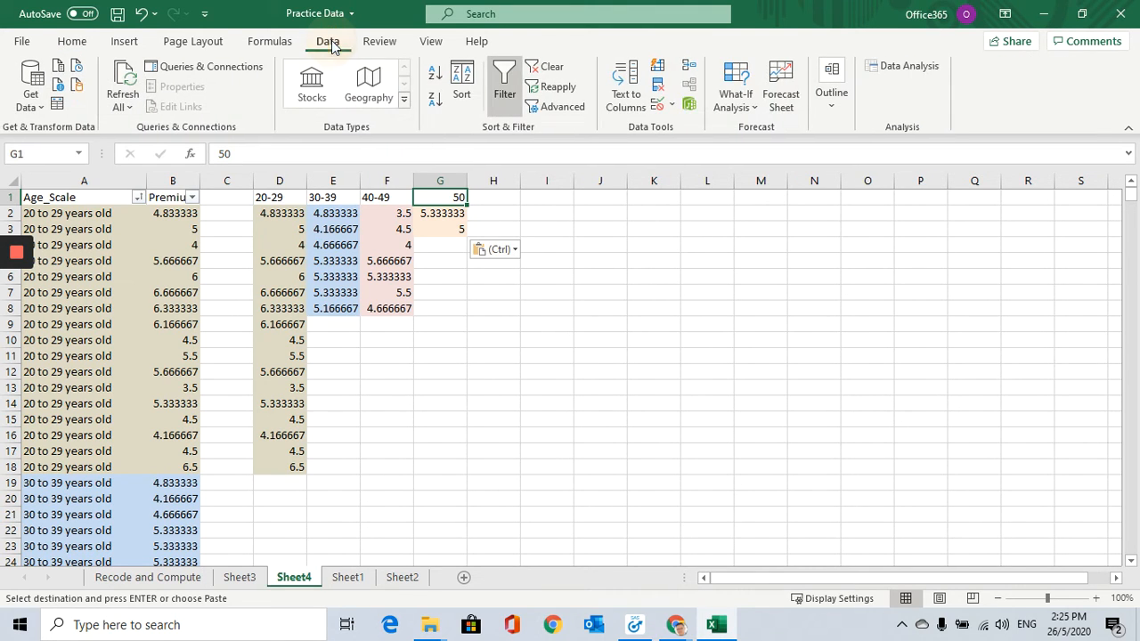
click(918, 65)
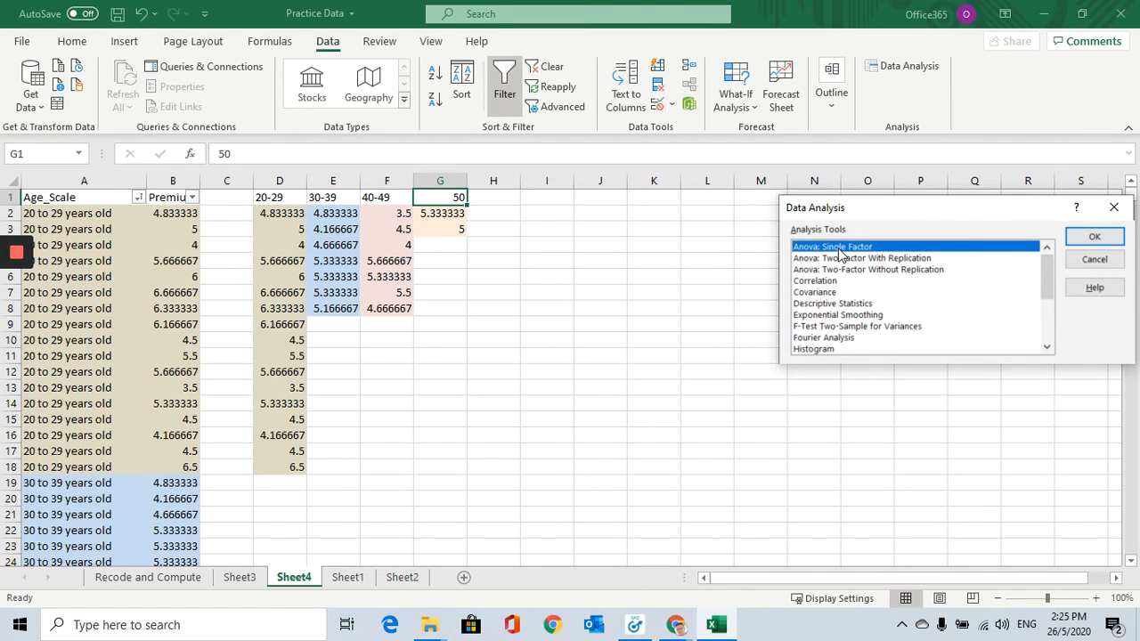
click(1094, 239)
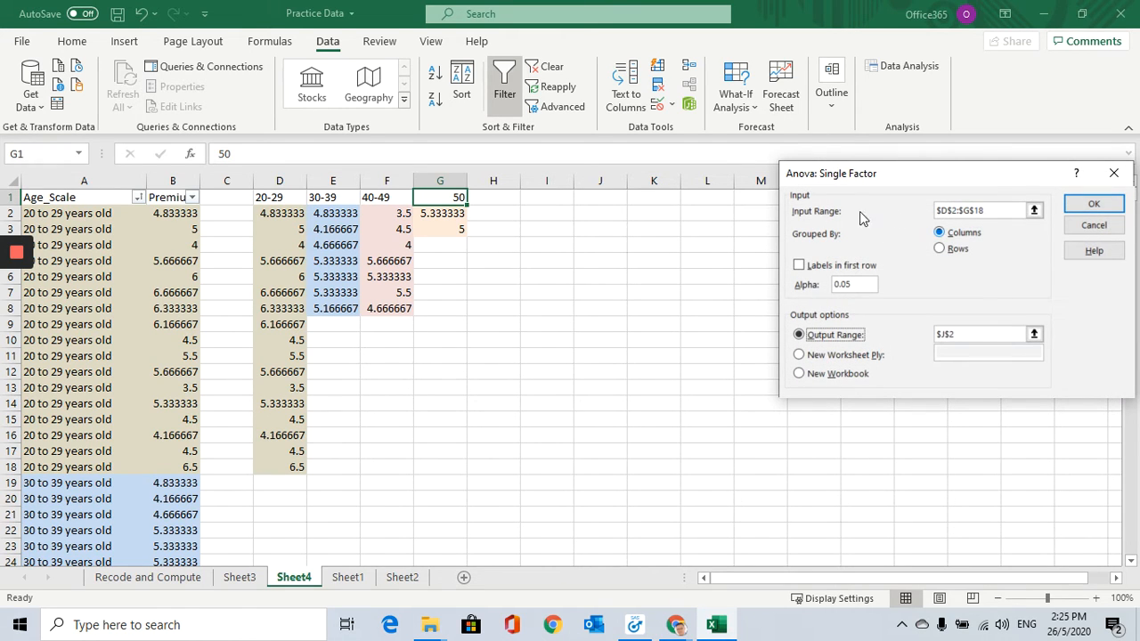
drag(988, 211, 915, 211)
key(BackSpace)
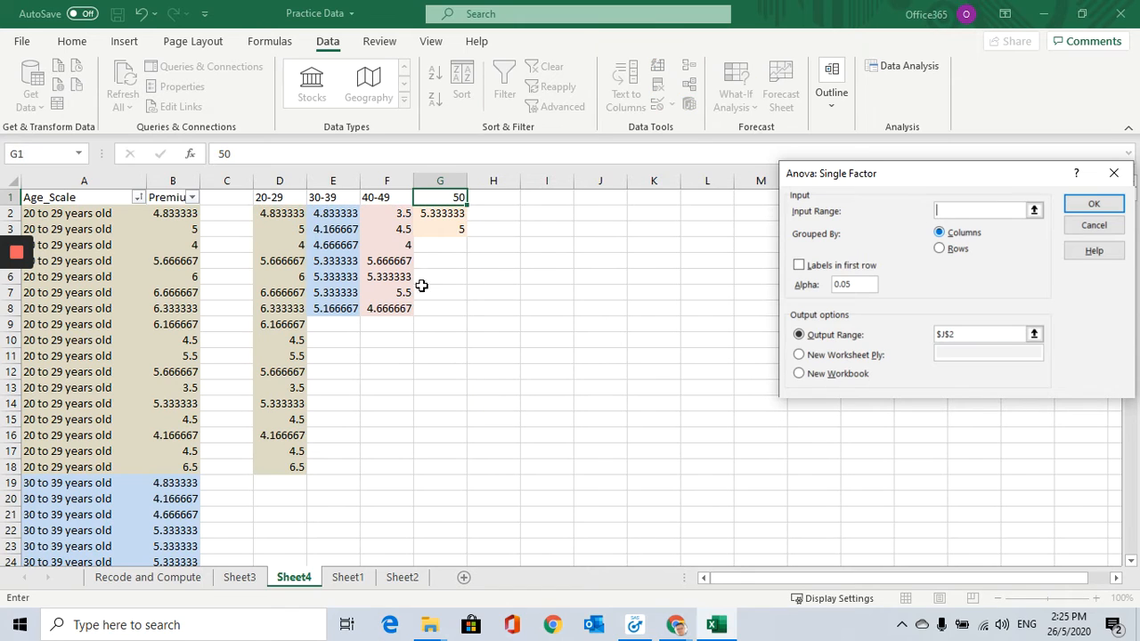
drag(285, 212, 455, 471)
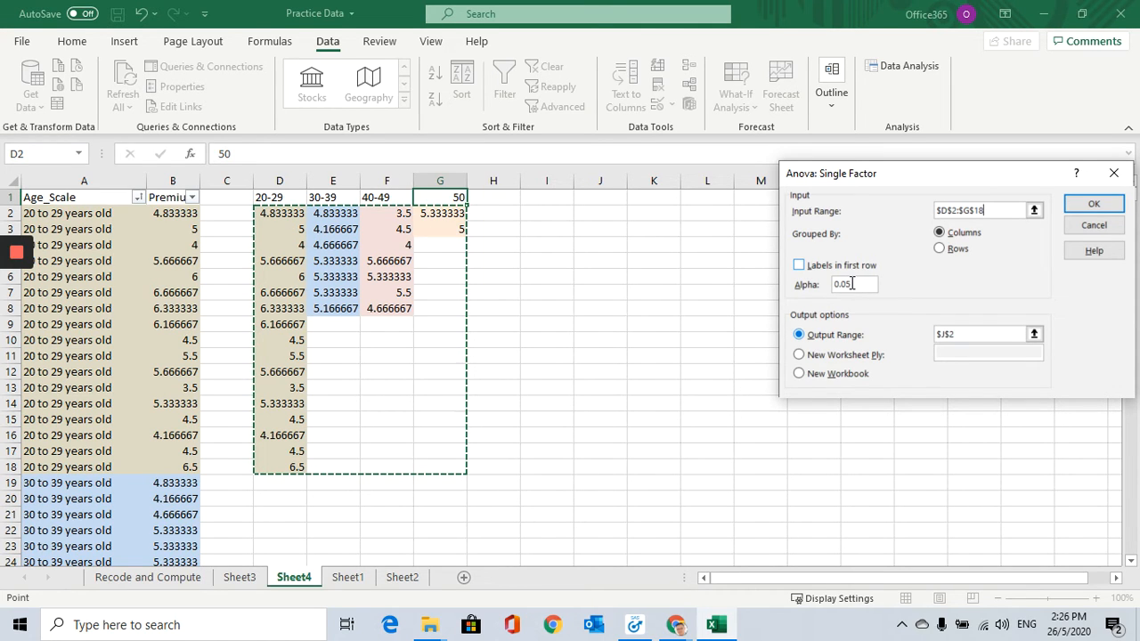
Set the ANOVA output range to $I$2 and run the analysis.
click(961, 334)
drag(957, 335, 926, 342)
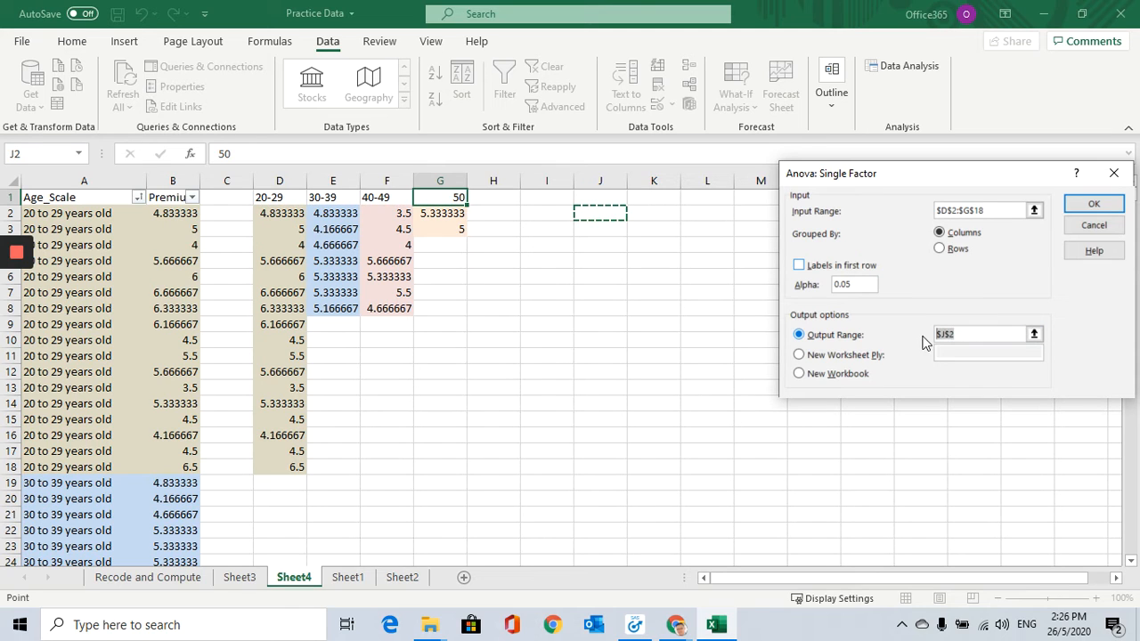
key(Delete)
click(547, 213)
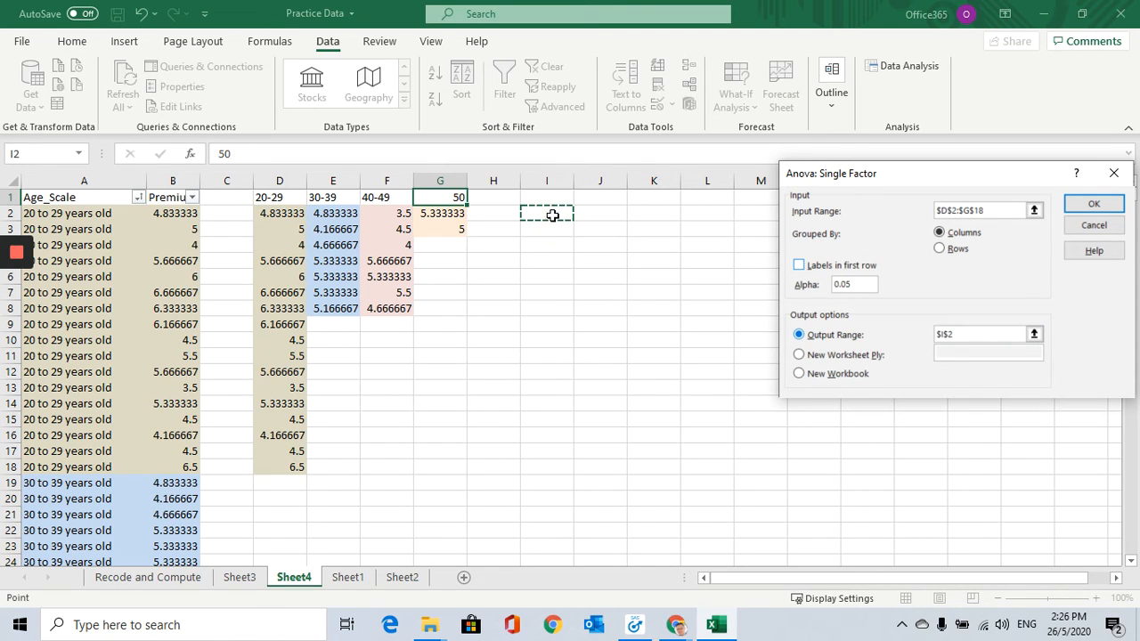
click(1090, 207)
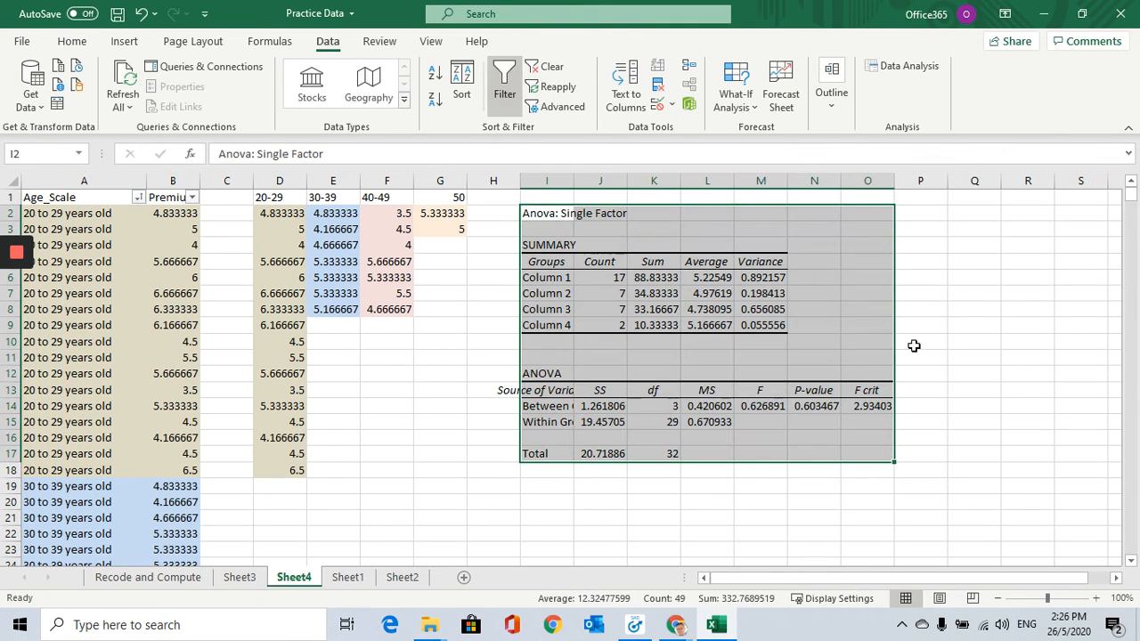
Widen column I to fit the source of variation labels in the ANOVA output.
click(949, 357)
double_click(574, 181)
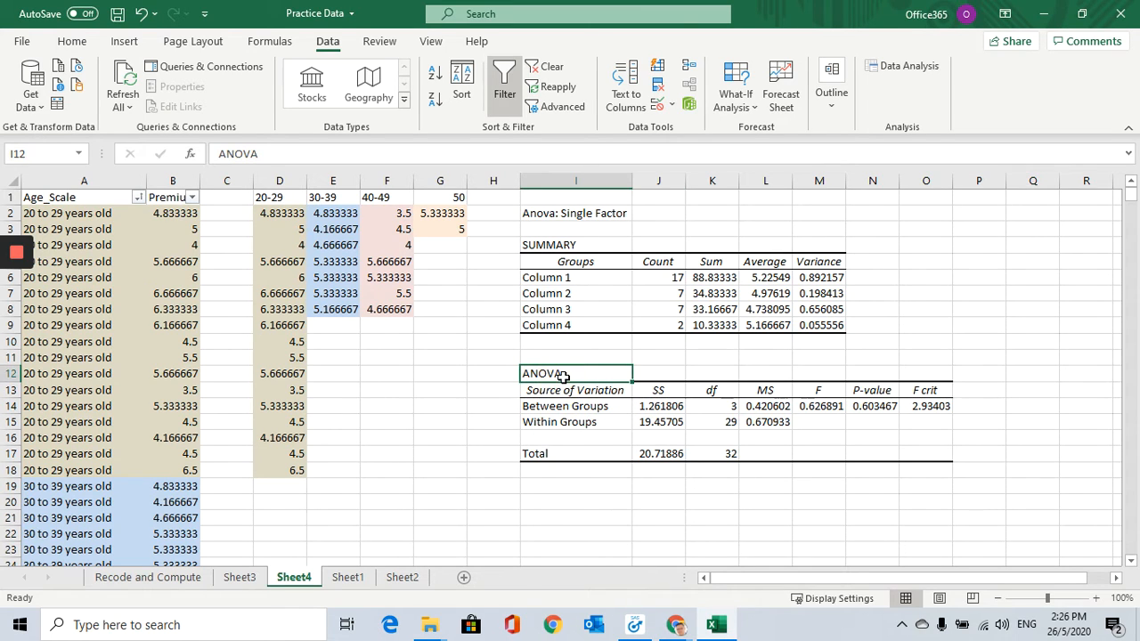
click(655, 519)
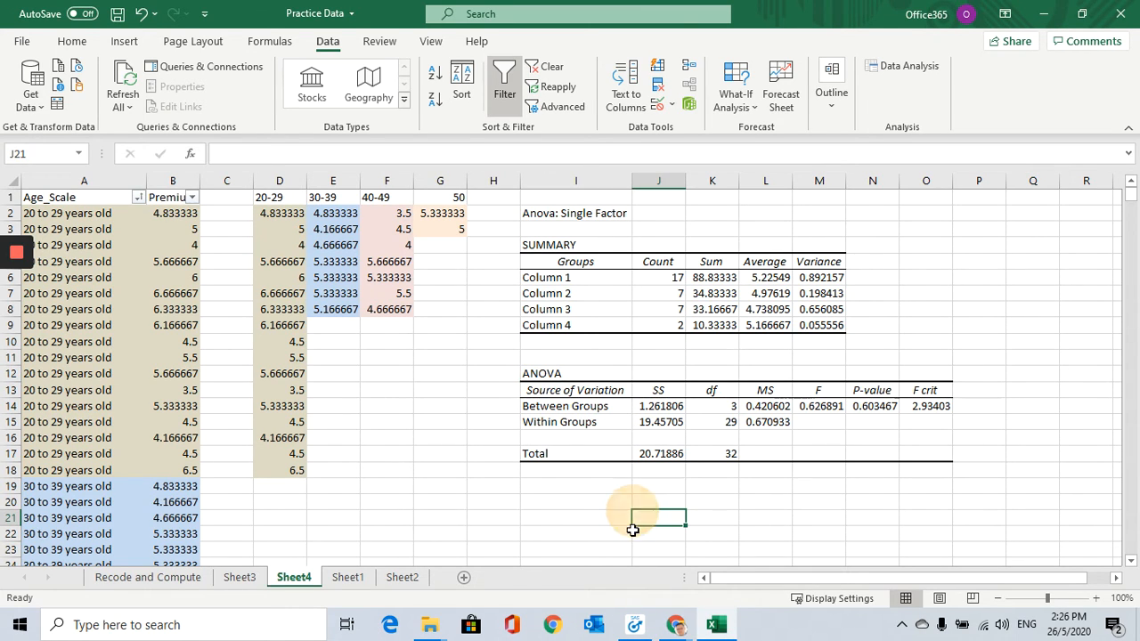
Examine the ANOVA summary's groups, counts, sums, averages and variances against the age group headers in D1:G1.
click(555, 276)
click(283, 197)
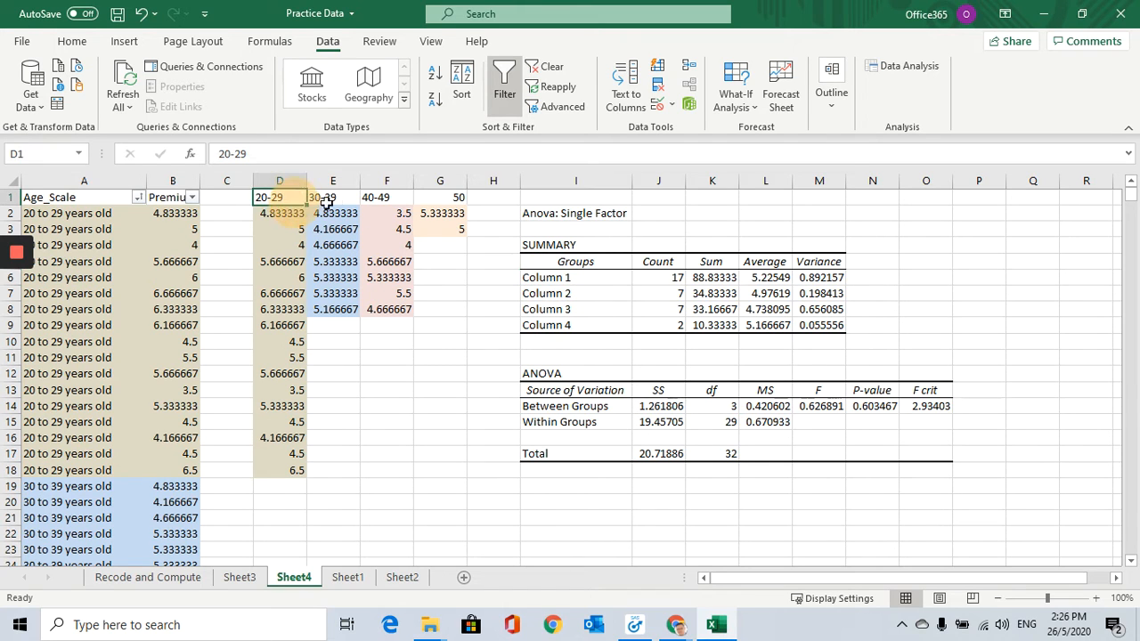
click(325, 197)
click(383, 196)
click(449, 196)
drag(663, 277, 669, 325)
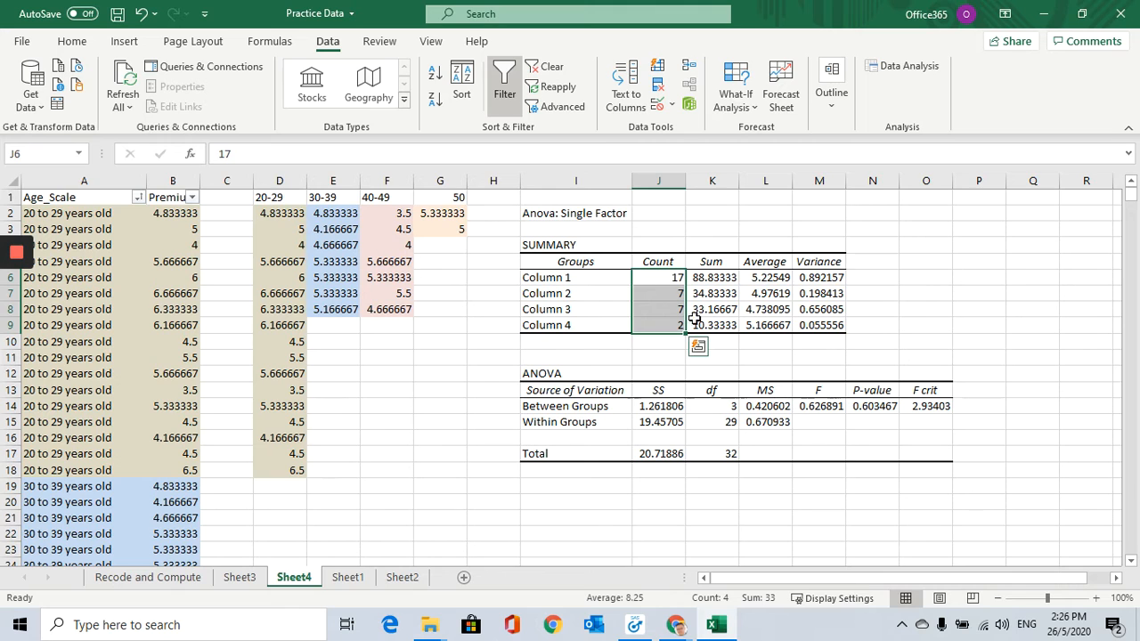
click(718, 277)
drag(764, 278, 769, 322)
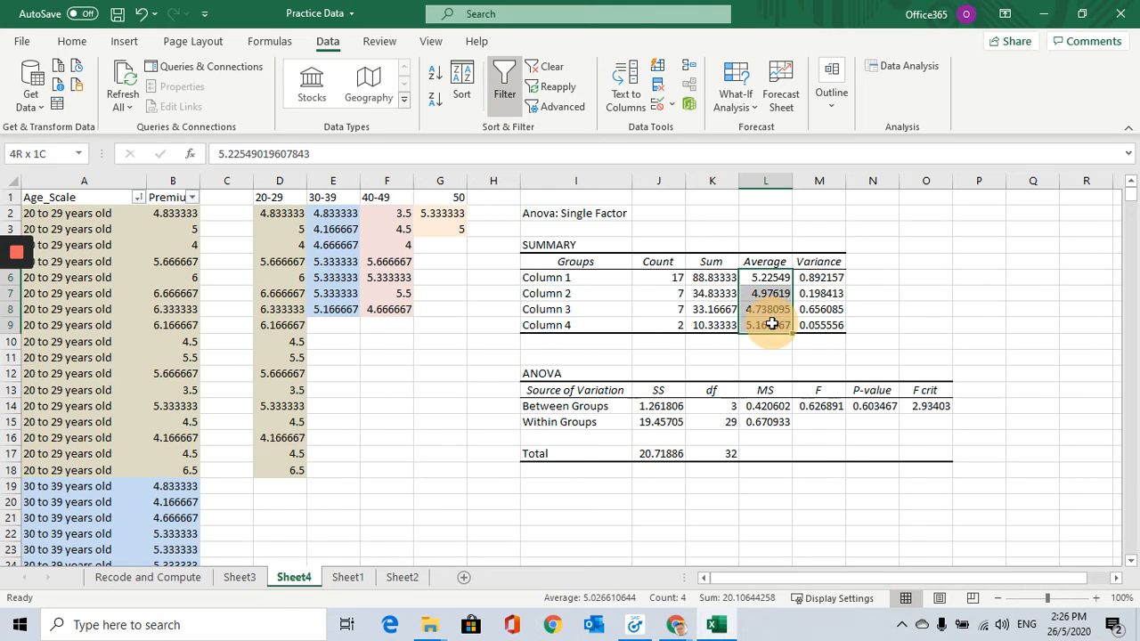
drag(817, 277, 819, 297)
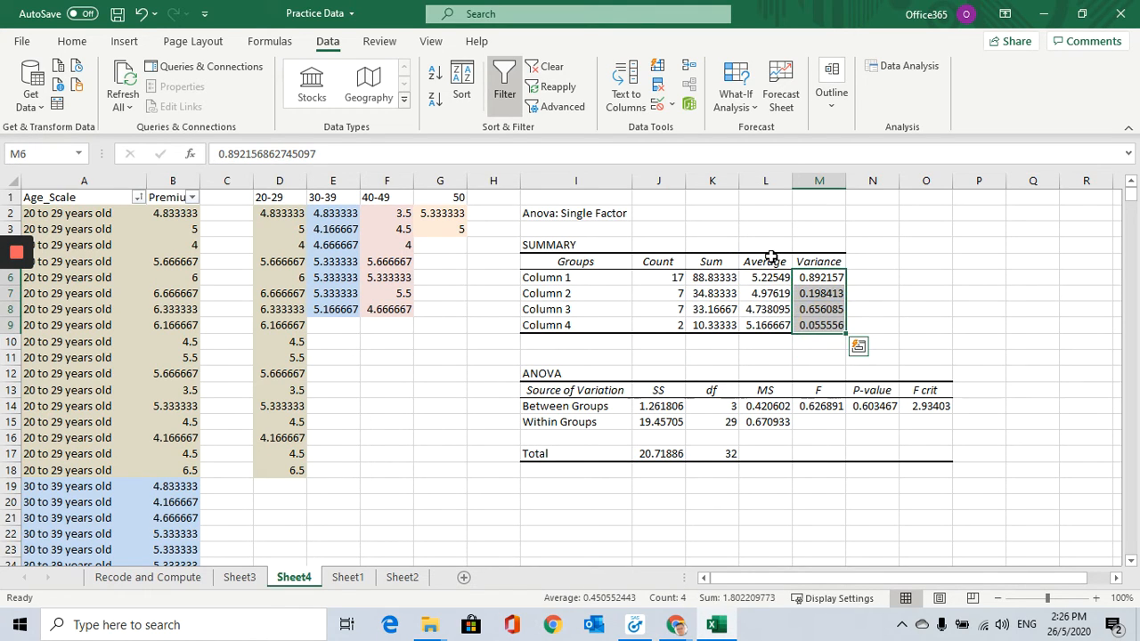
click(771, 259)
click(817, 260)
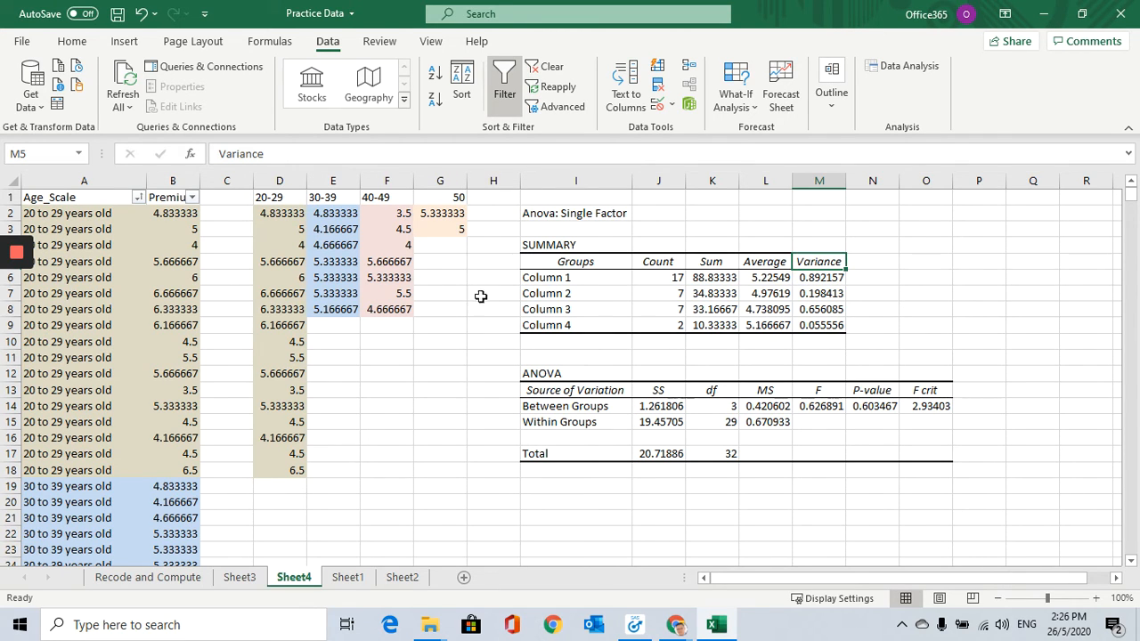
click(547, 377)
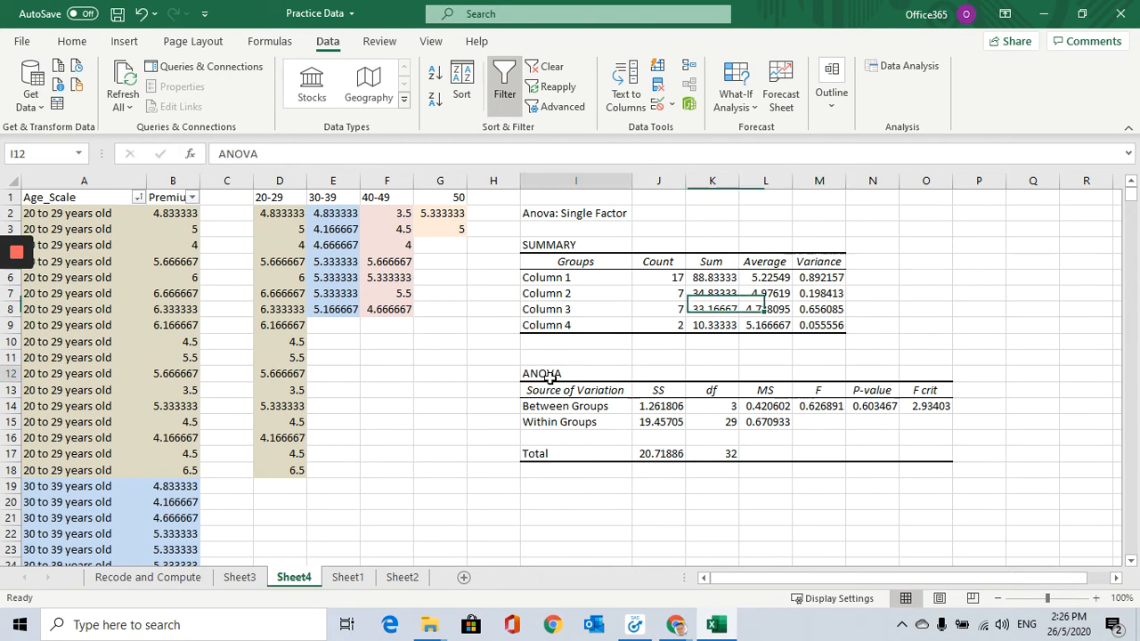
Fill the F and P-value results, M14:N14, and the group averages and variances, L6:M9, with yellow.
click(823, 406)
drag(824, 406, 873, 406)
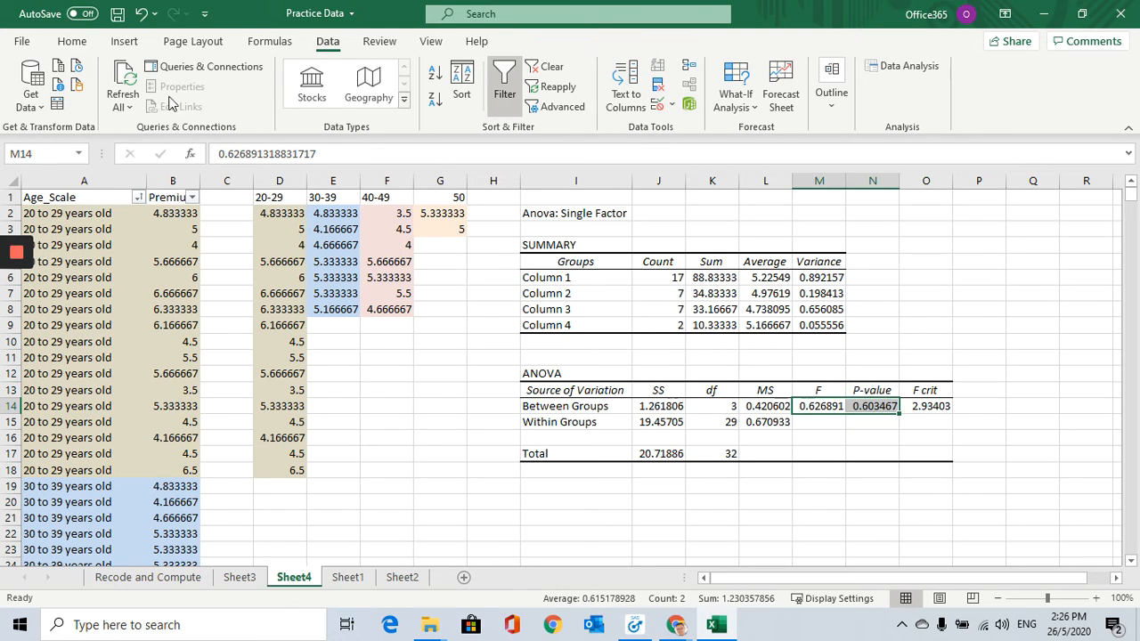
click(72, 41)
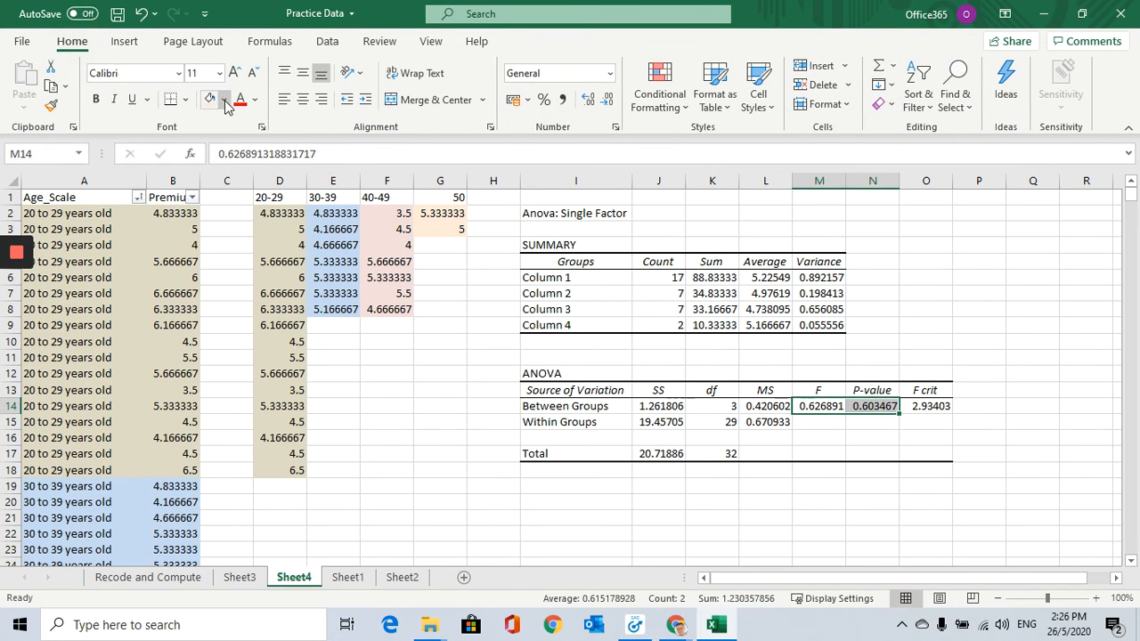
click(223, 99)
click(251, 255)
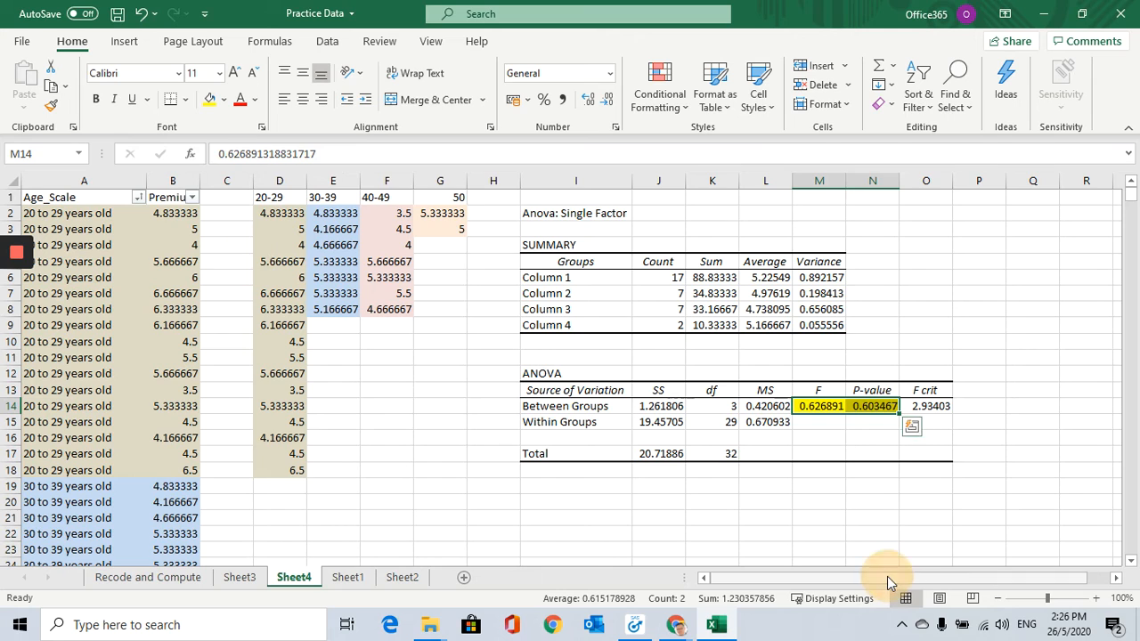
click(828, 486)
click(833, 534)
drag(771, 277, 824, 325)
click(210, 99)
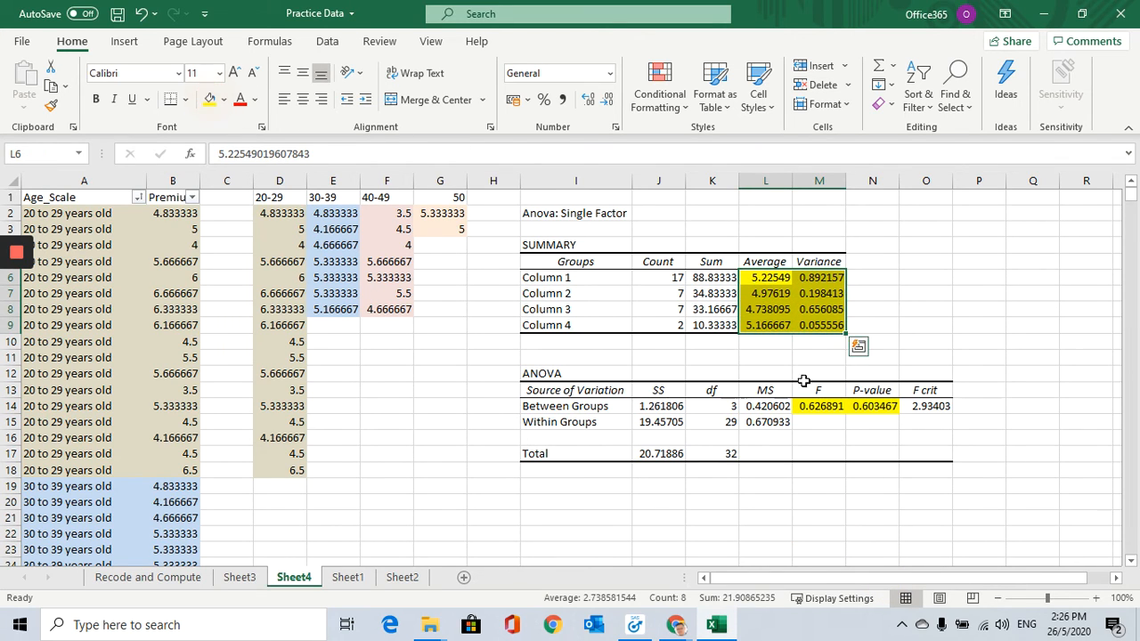
Rename the ANOVA summary groups in I6:I9 as 20-29, 30-39, 40-49 and 50 and above.
click(545, 278)
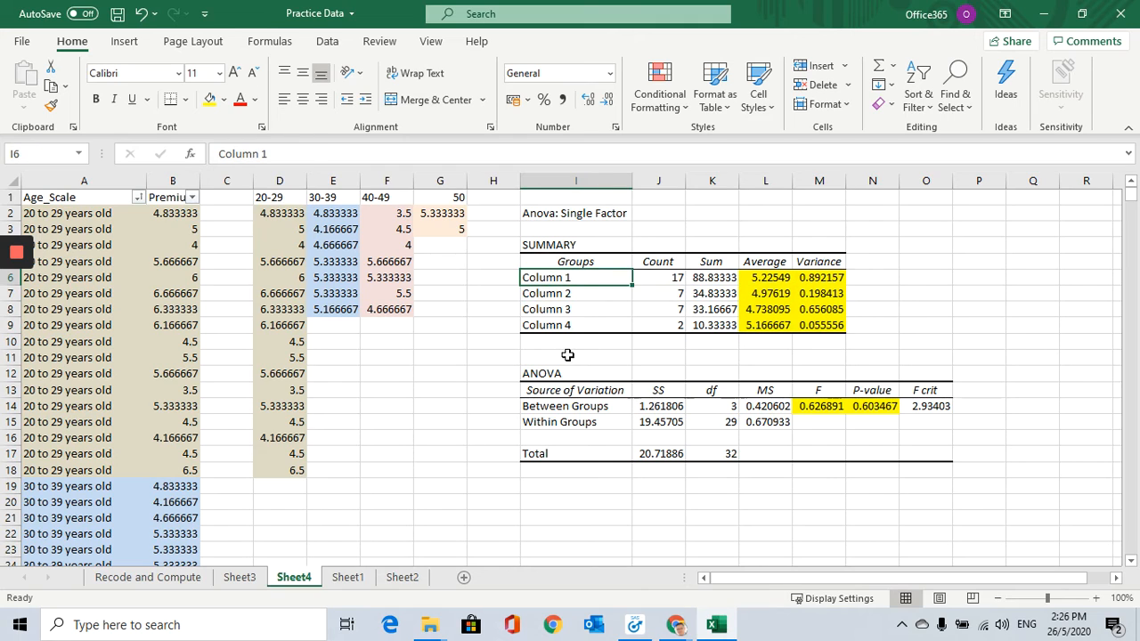
text(20-29)
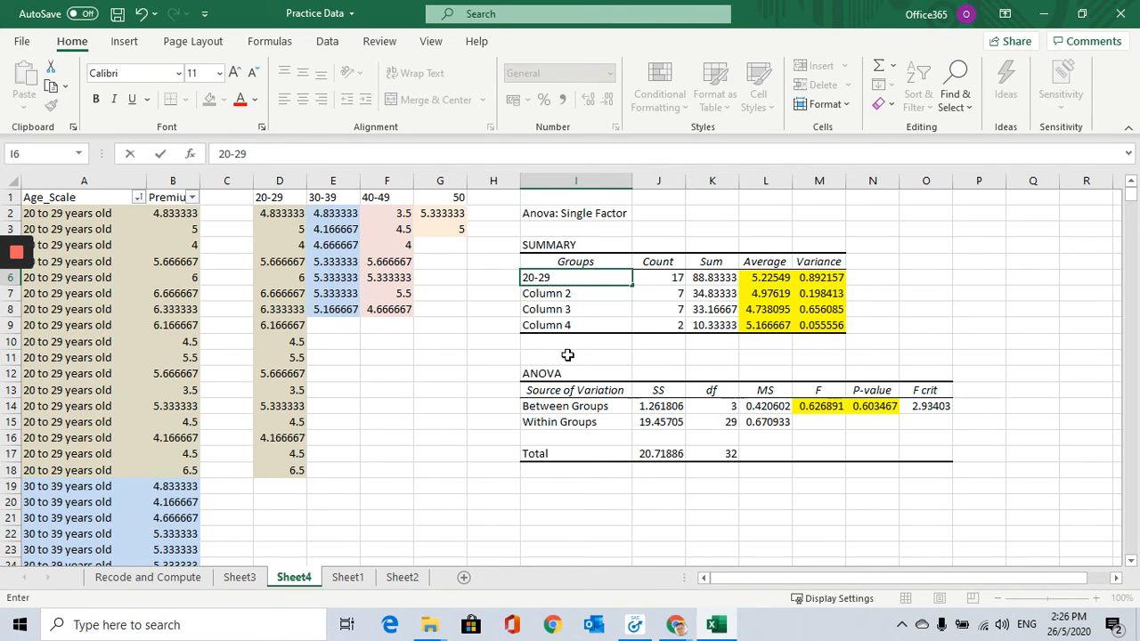
key(Return)
text(30-39)
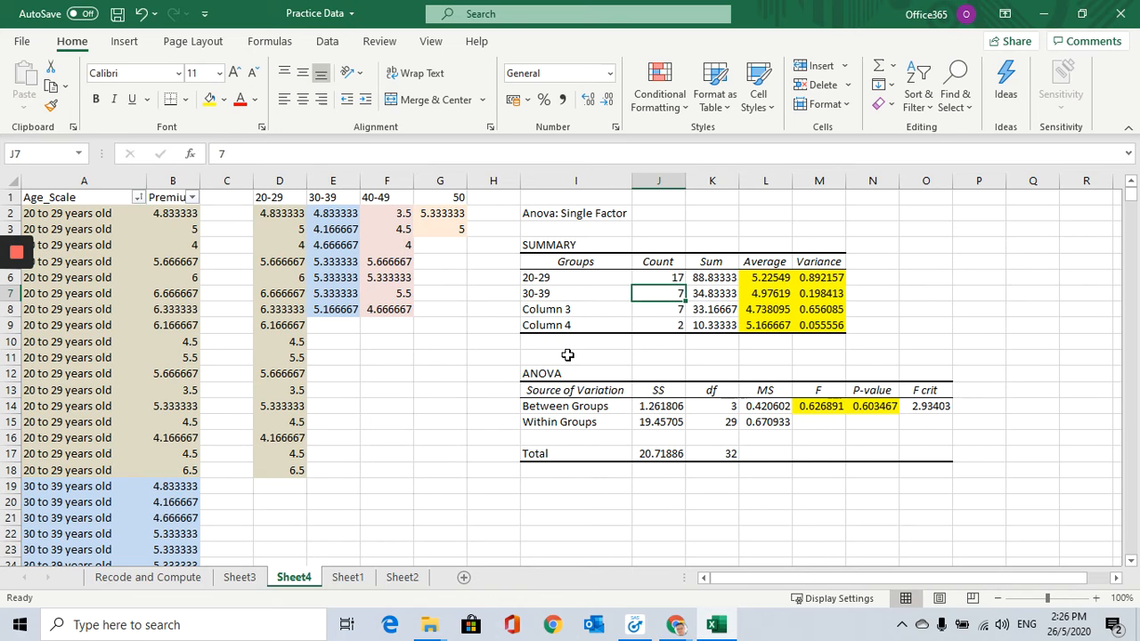
key(Return)
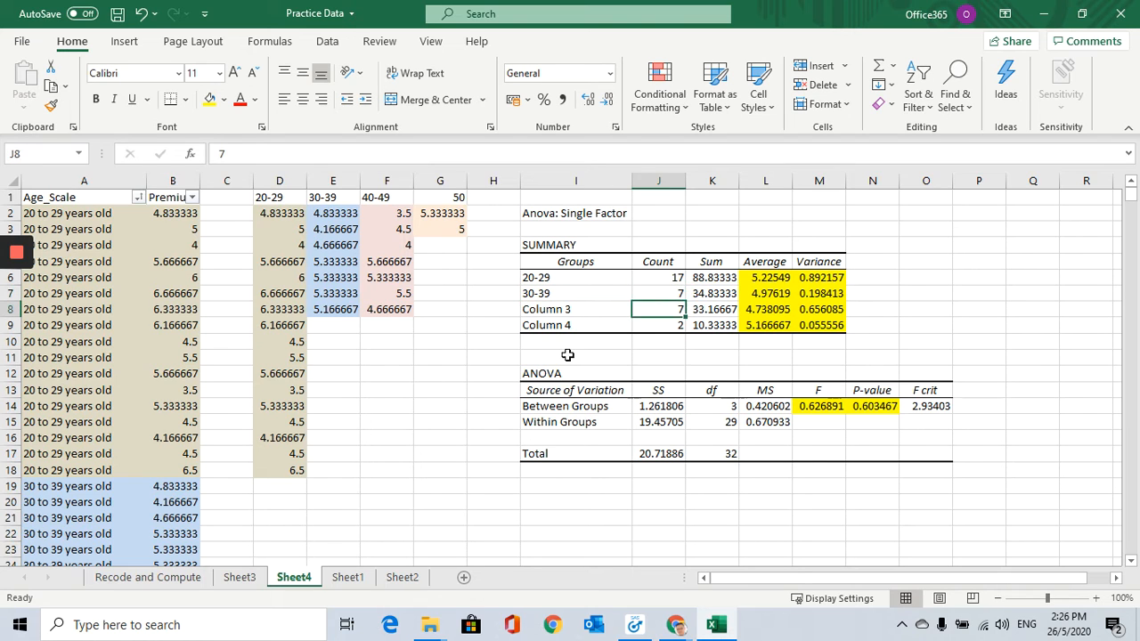
text(40-49)
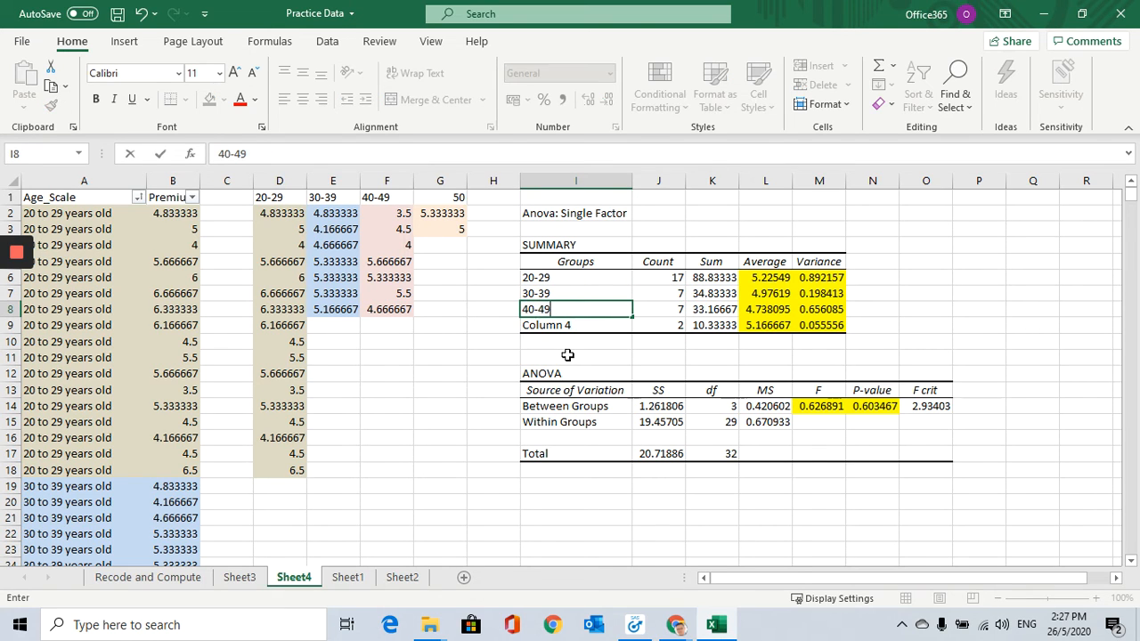
key(Return)
text(50 and above)
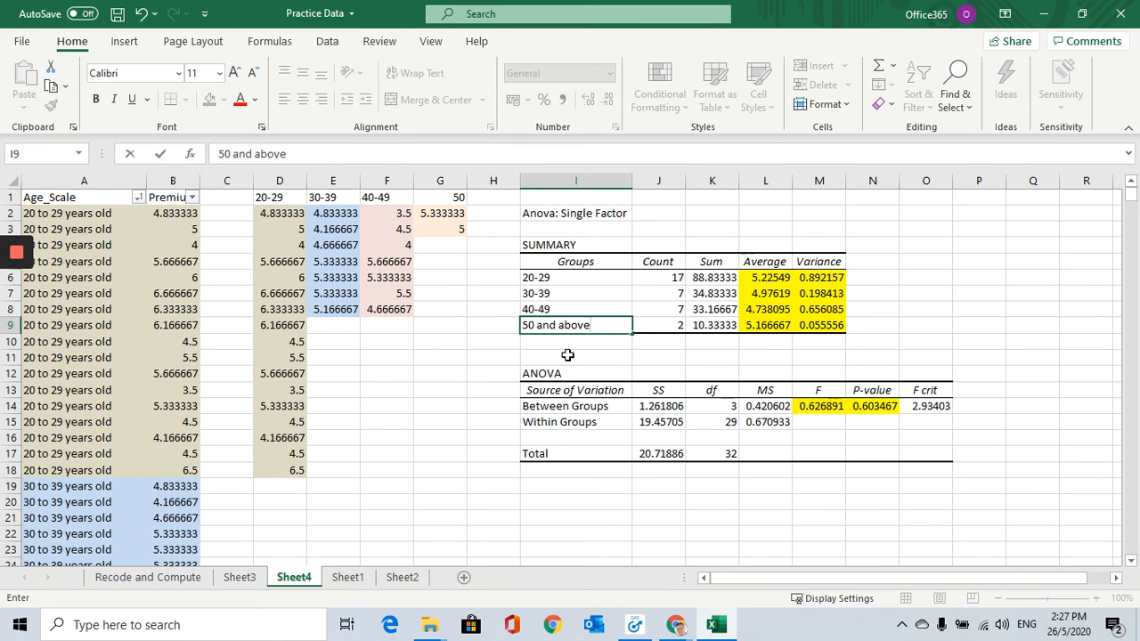
click(567, 354)
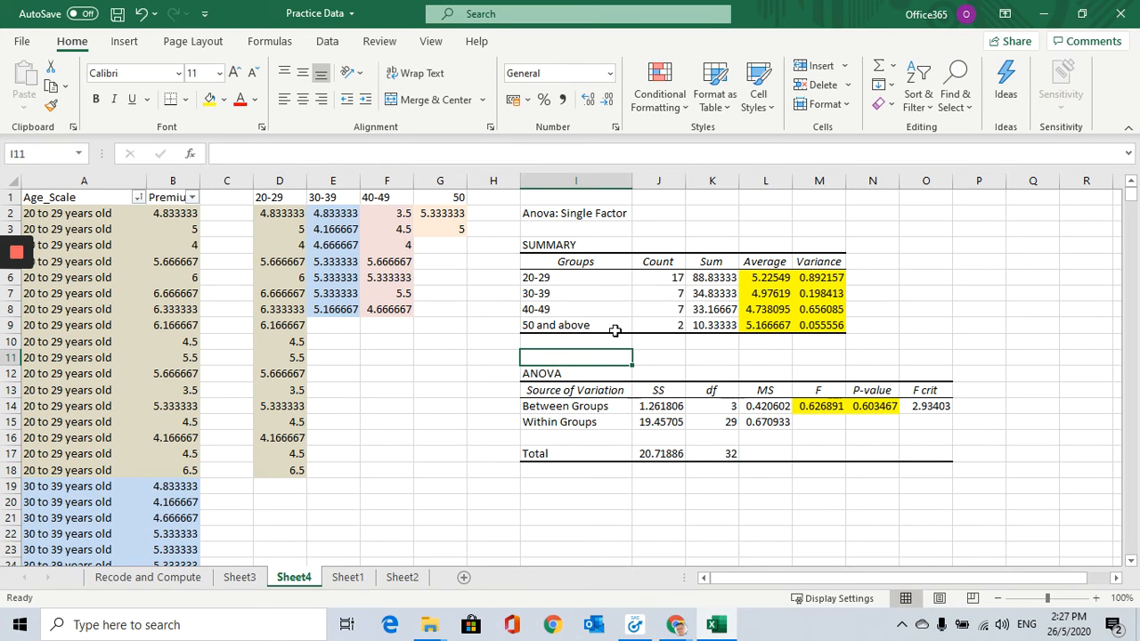
Fill the age group labels in I6:I9 with yellow and review the highlighted average, variance, F and P-value results.
click(615, 327)
drag(595, 285, 588, 325)
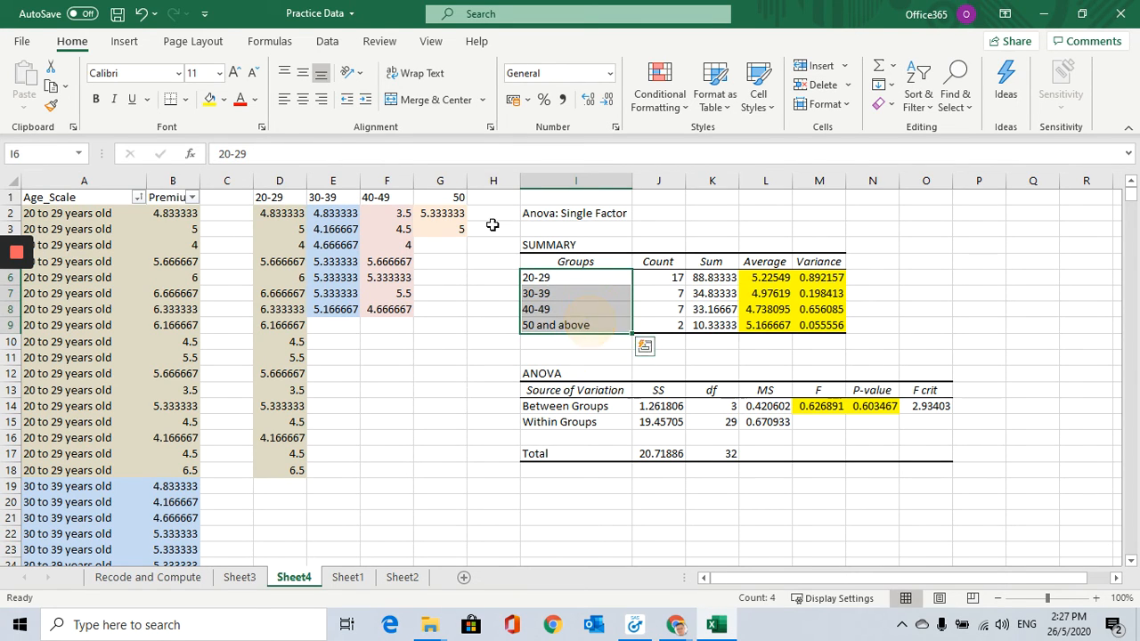
click(209, 98)
click(776, 278)
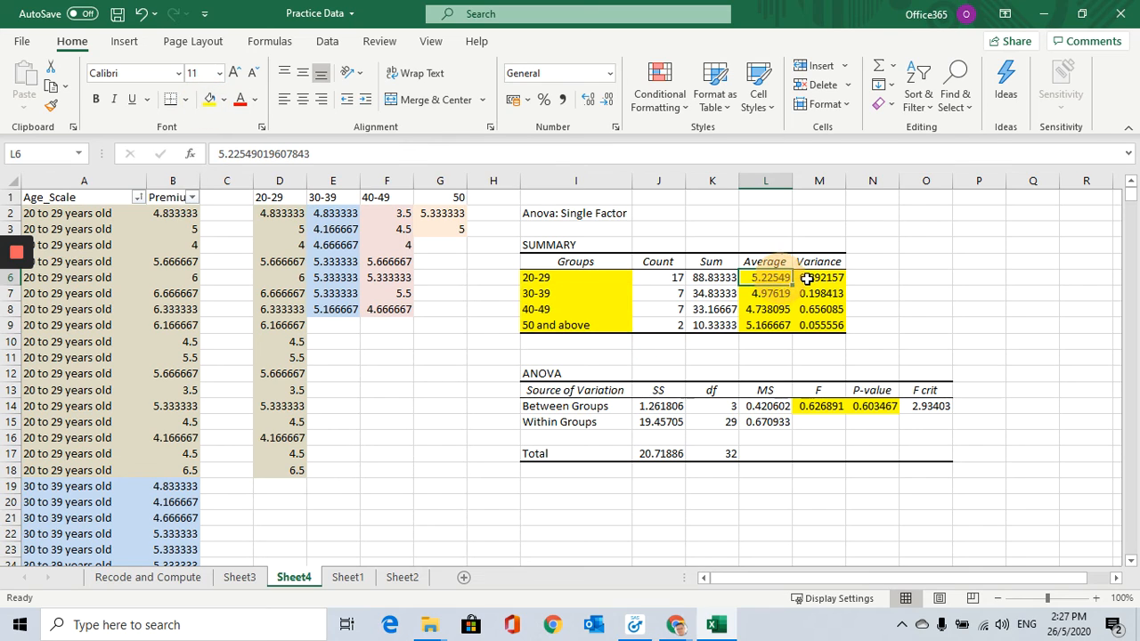
click(812, 284)
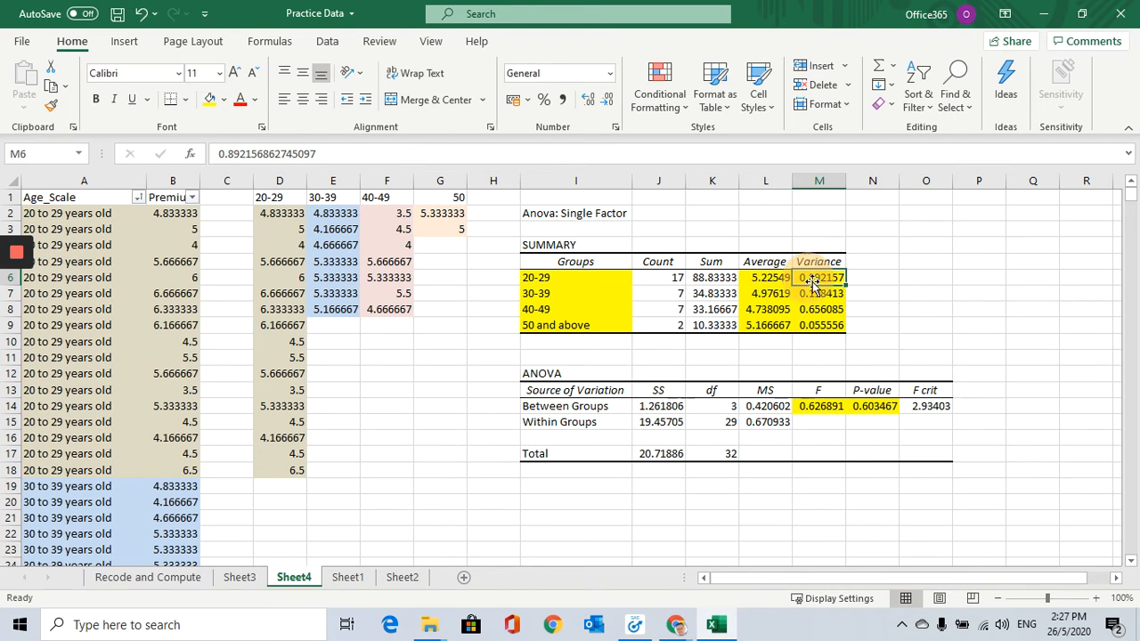
click(816, 407)
click(868, 407)
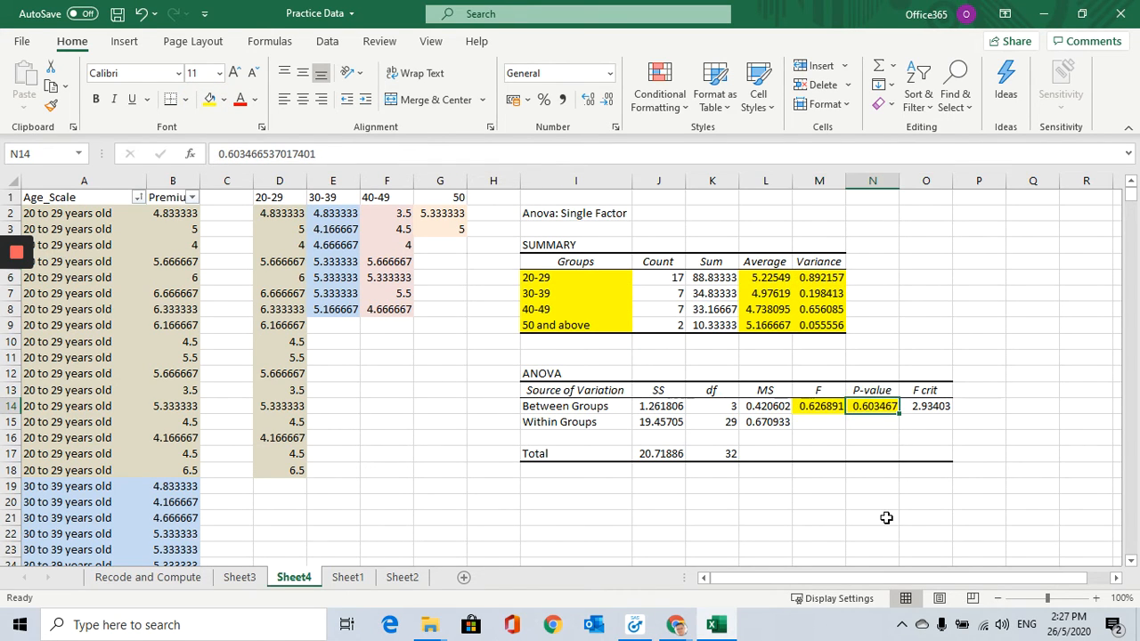
Copy the Ha hypothesis about premium by gender from Sheet1 cell H18 into Sheet4 cell I20.
click(578, 499)
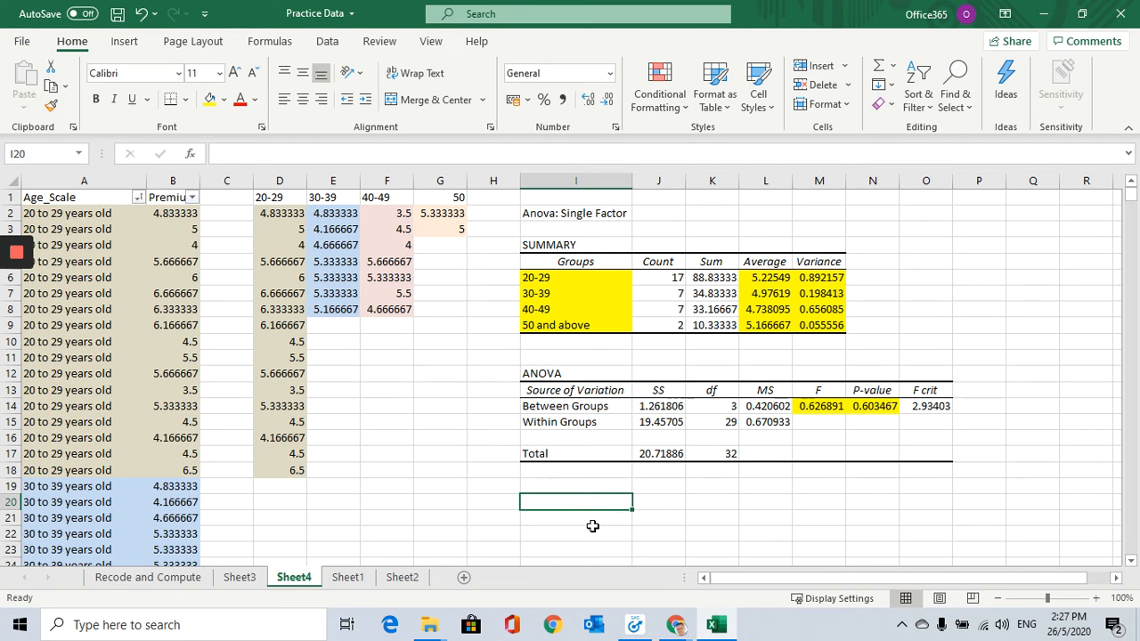
click(347, 577)
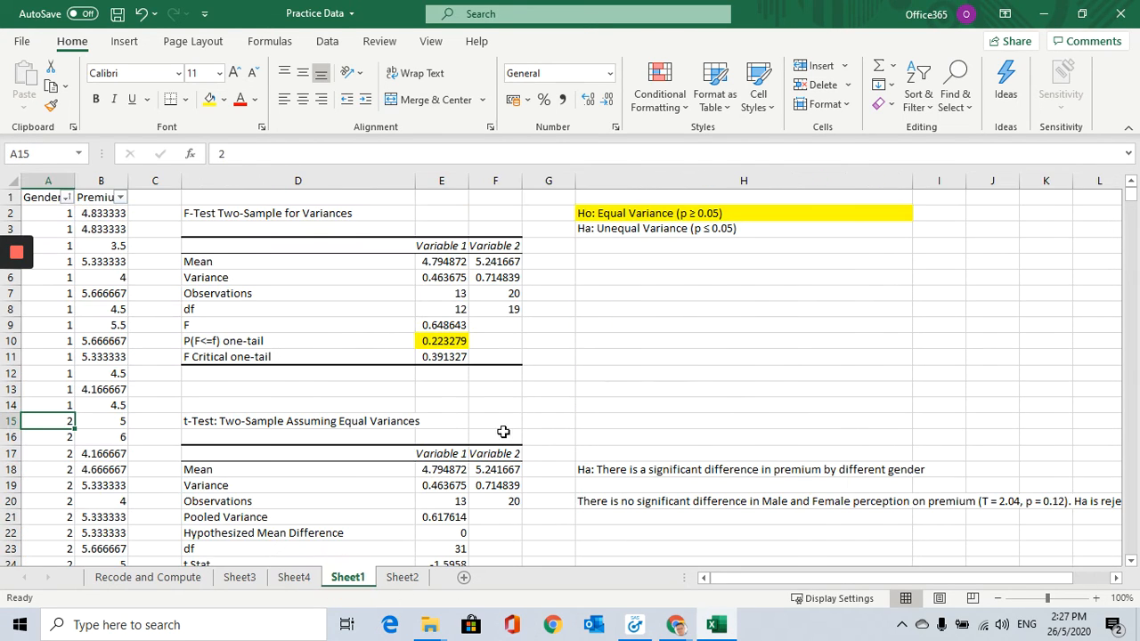
click(664, 467)
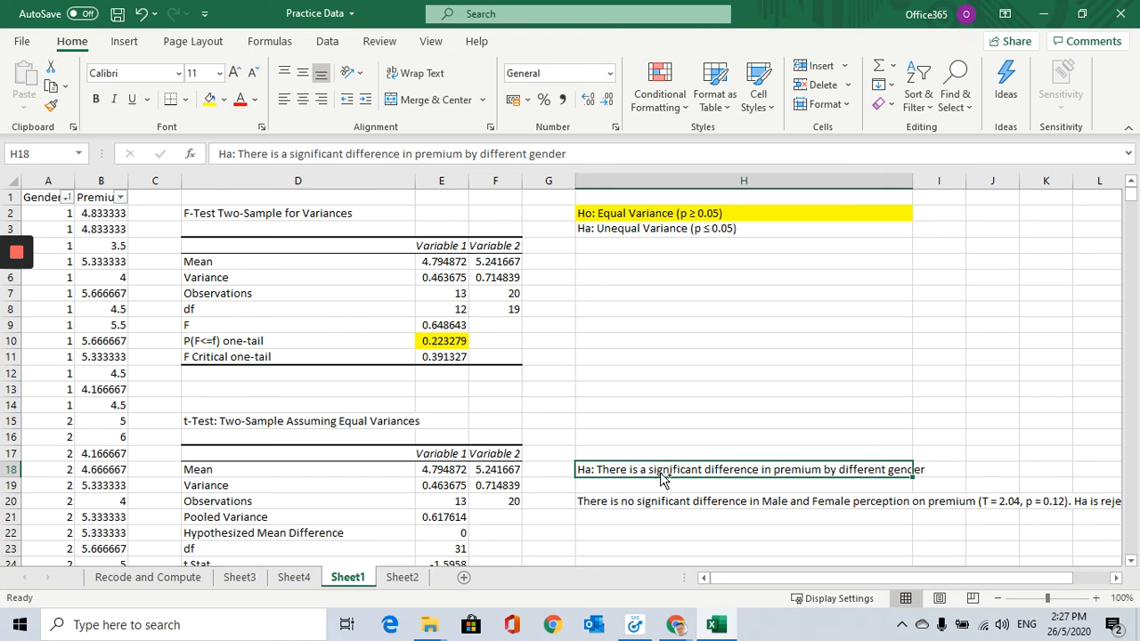
key(ctrl+c)
click(293, 577)
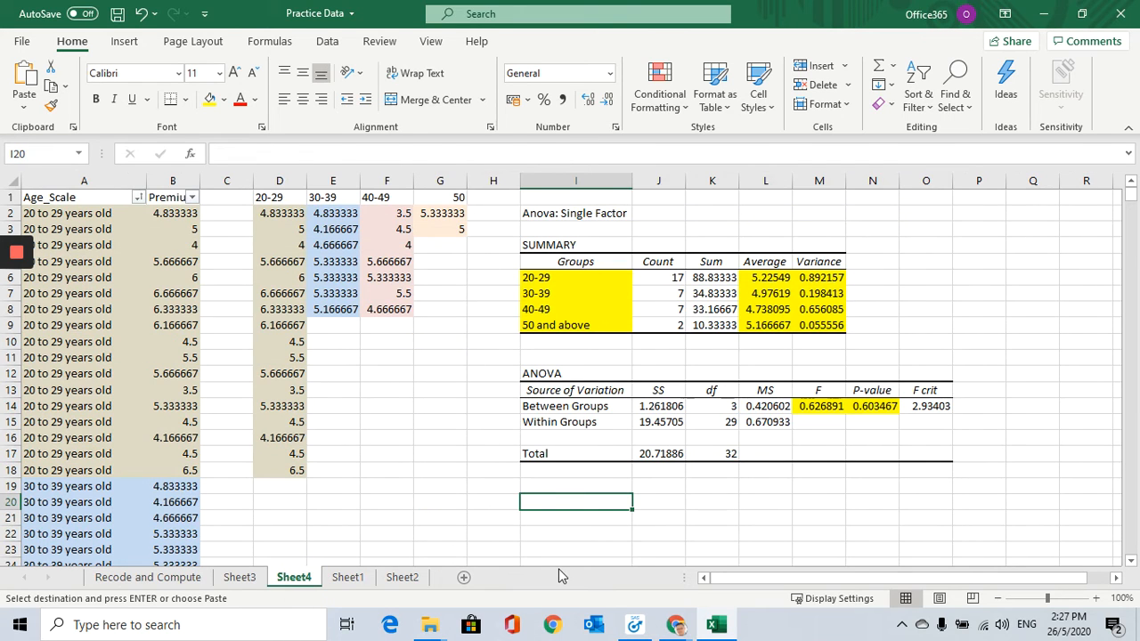
key(ctrl+v)
Replace "gender" with "age group" in the hypothesis in cell I20.
scroll(561, 567, down, 2)
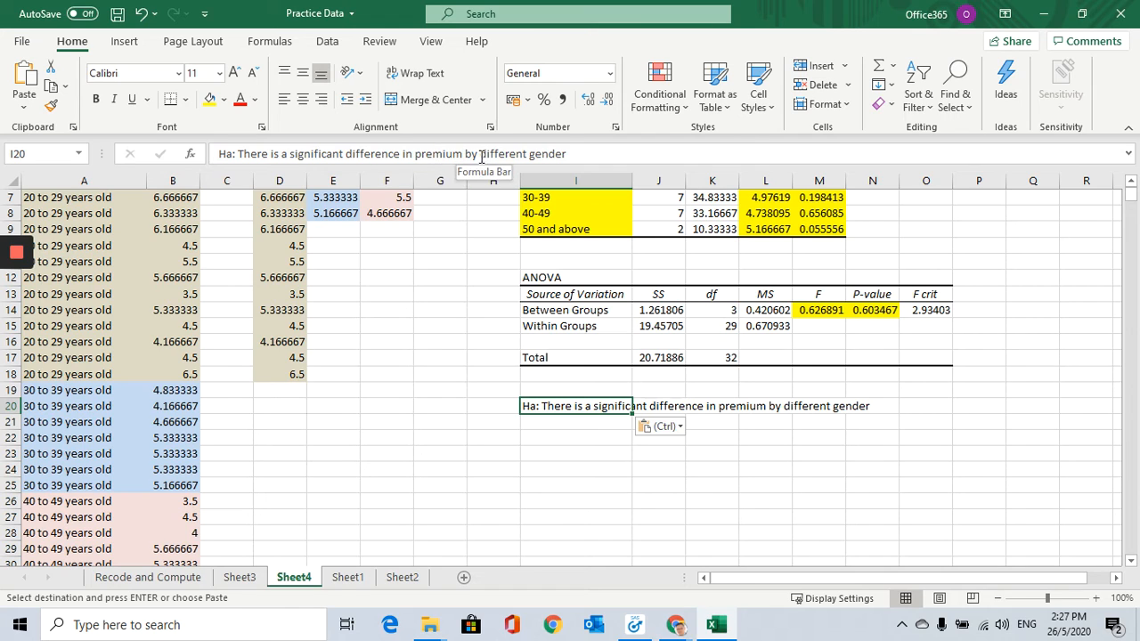
double_click(544, 154)
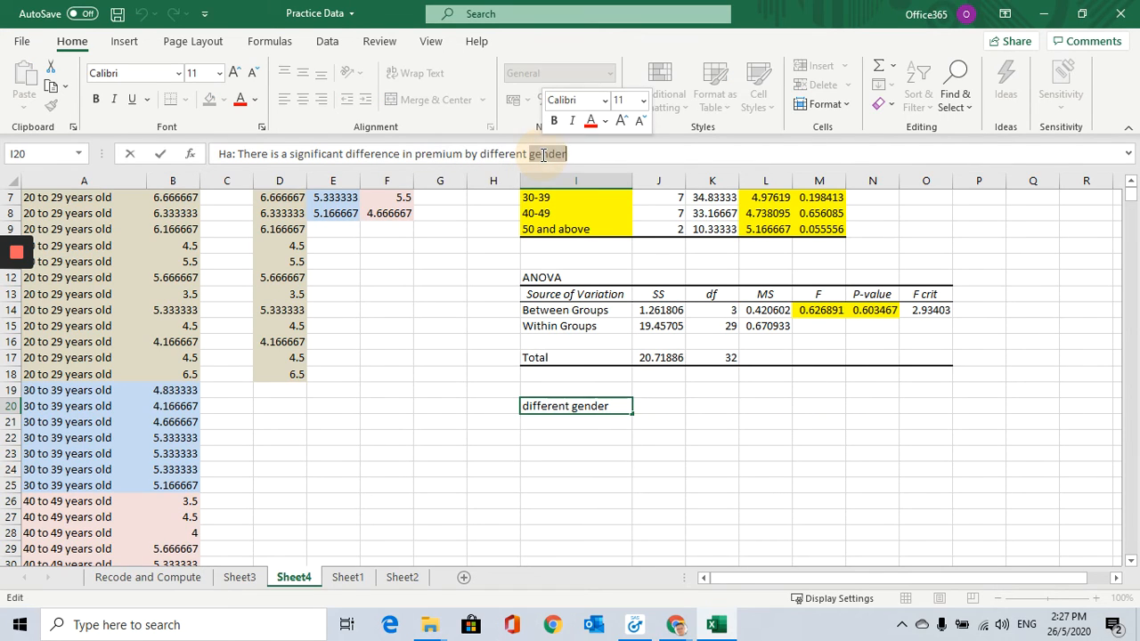
text(age group)
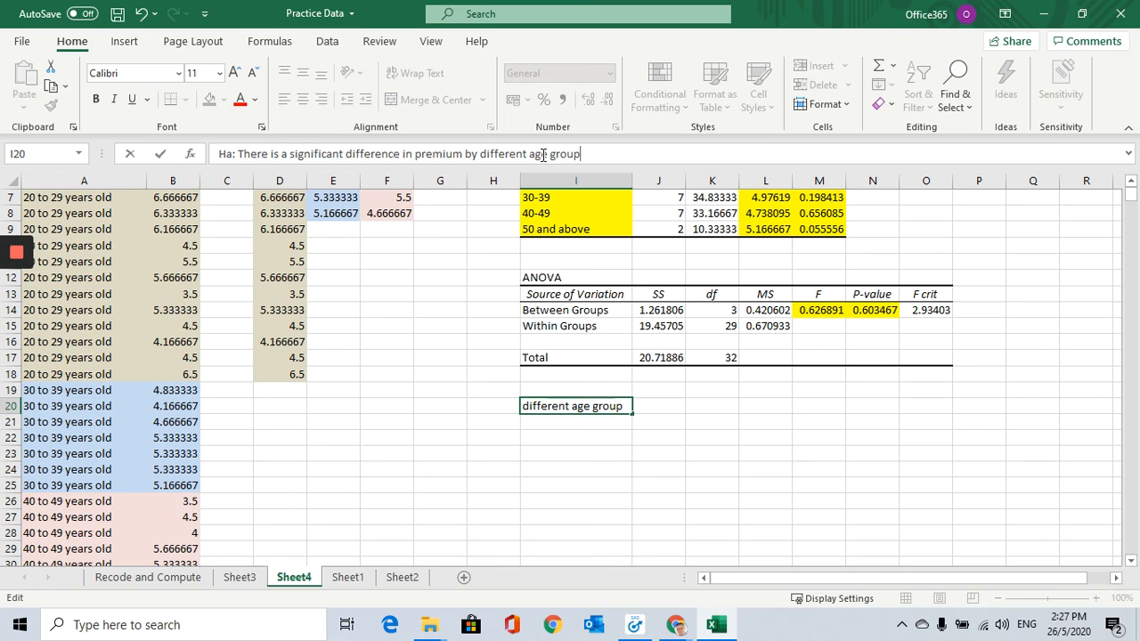
click(753, 500)
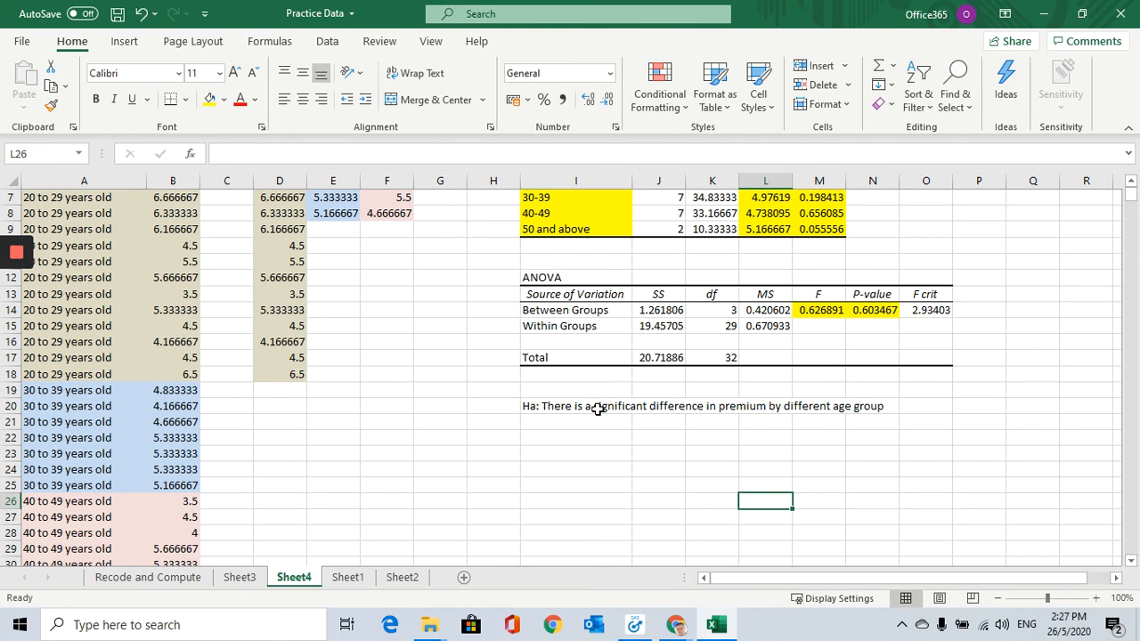
Examine the ANOVA P-value in N14, the F result and the group averages against the Ha hypothesis in I20.
click(599, 408)
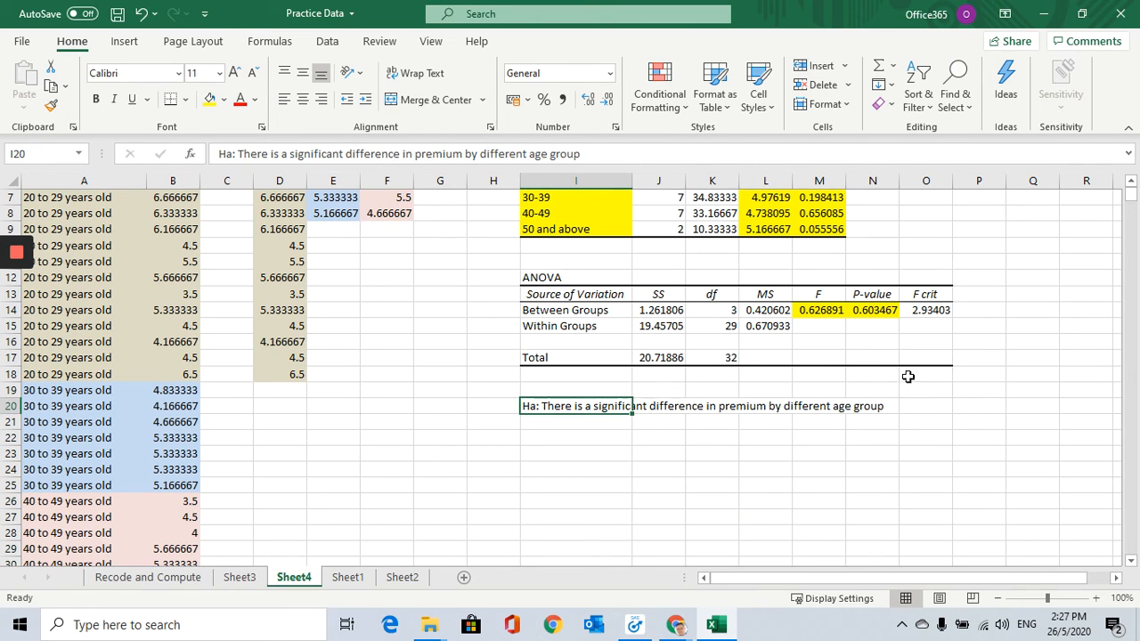
click(876, 310)
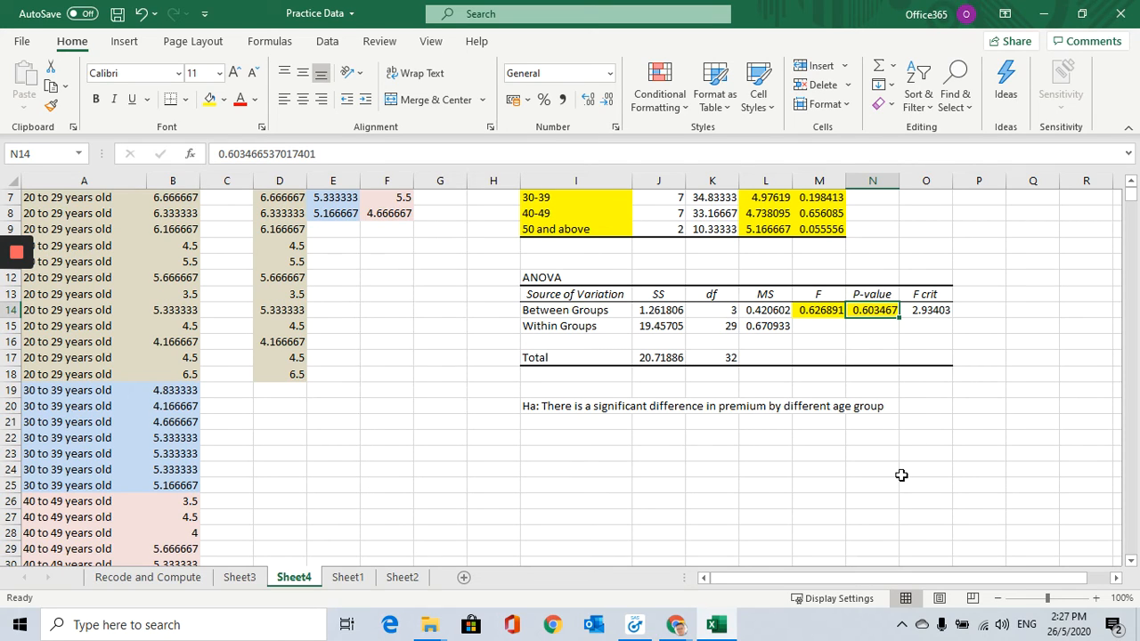
click(592, 407)
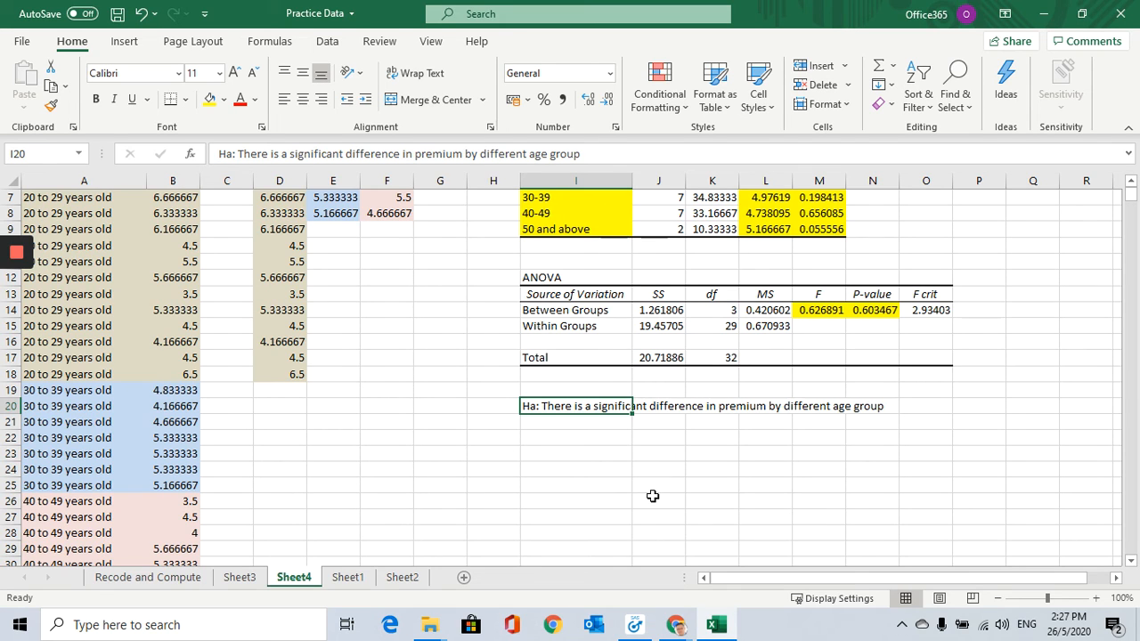
scroll(651, 496, up, 2)
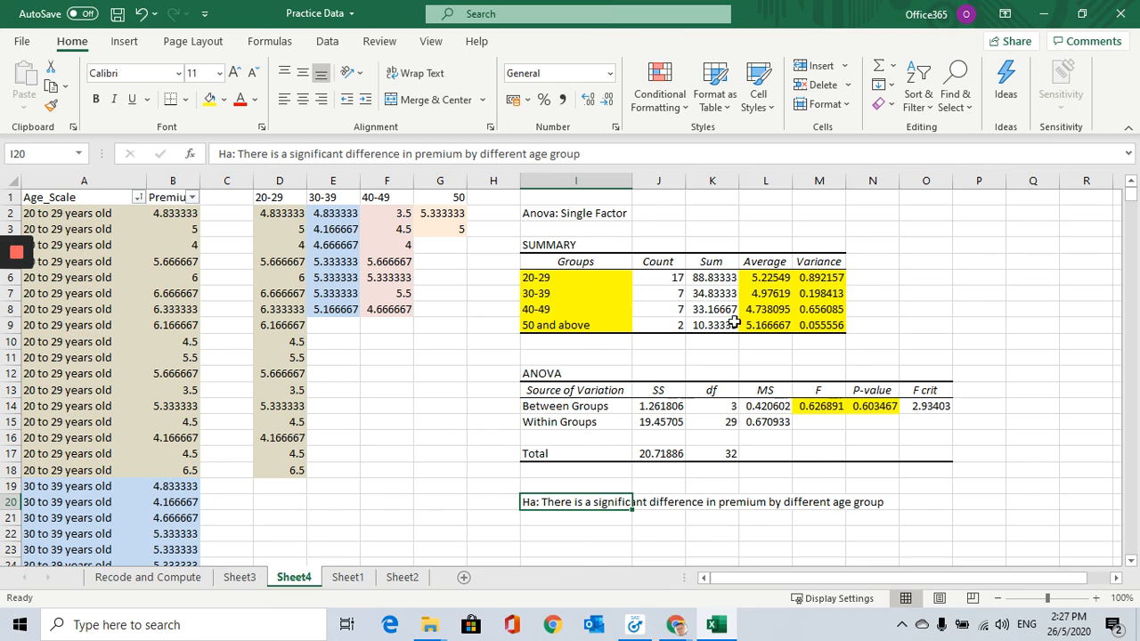
scroll(712, 410, down, 2)
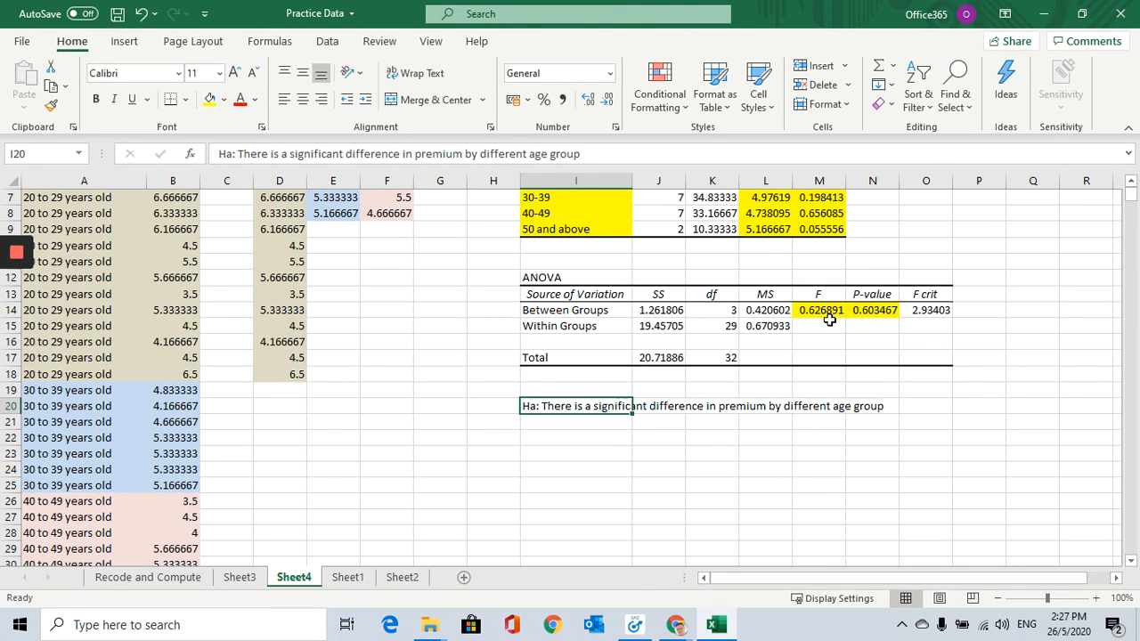
scroll(712, 321, up, 2)
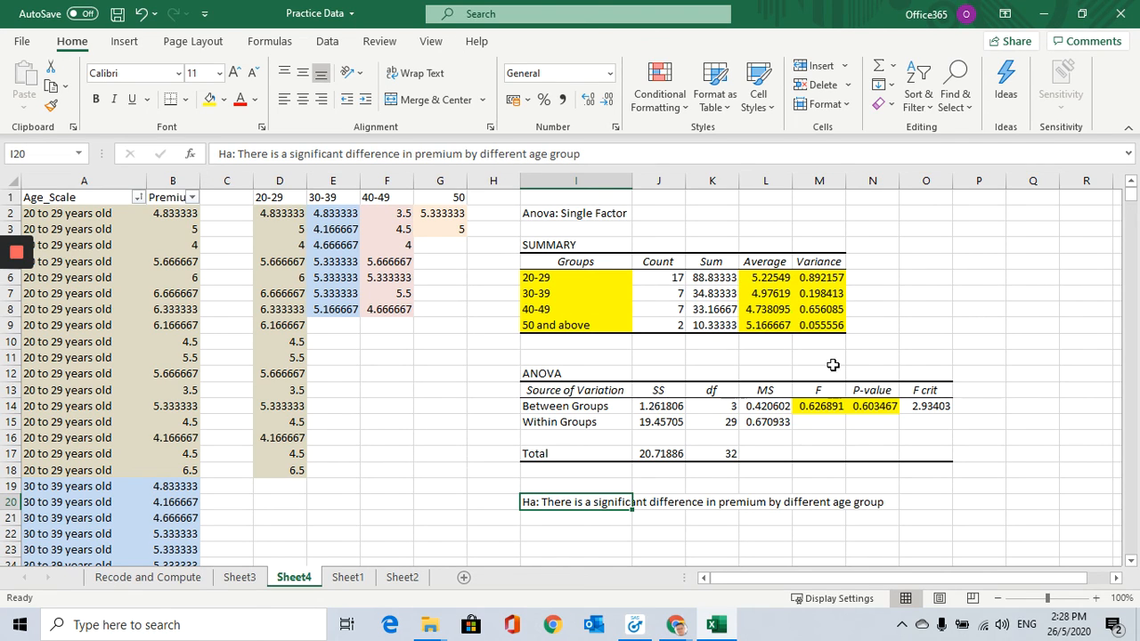
scroll(761, 379, down, 1)
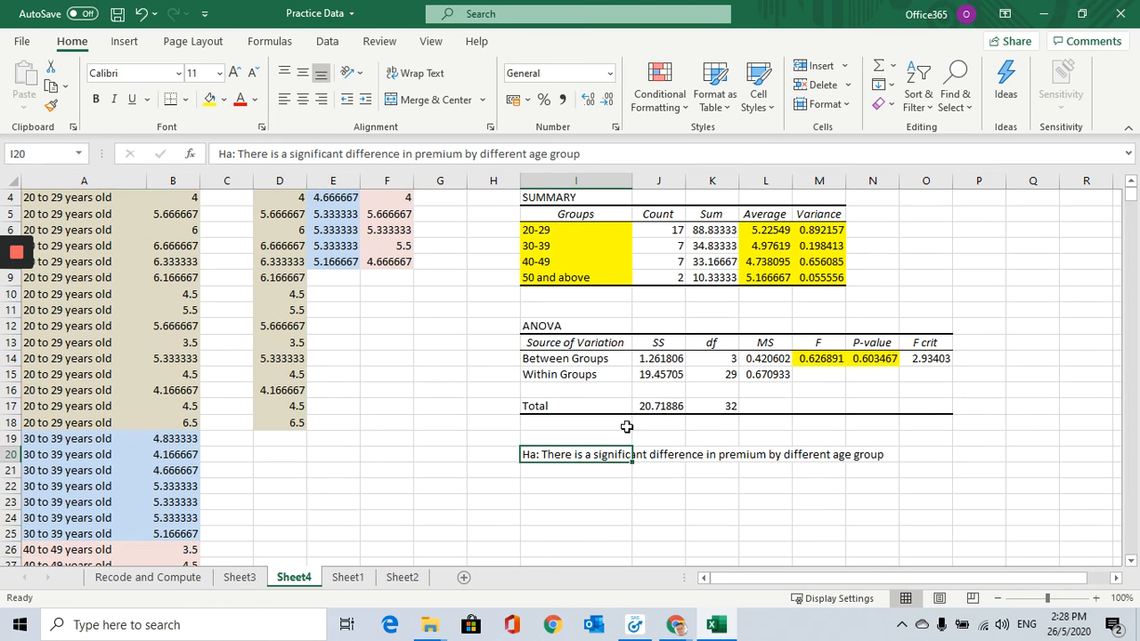
click(596, 470)
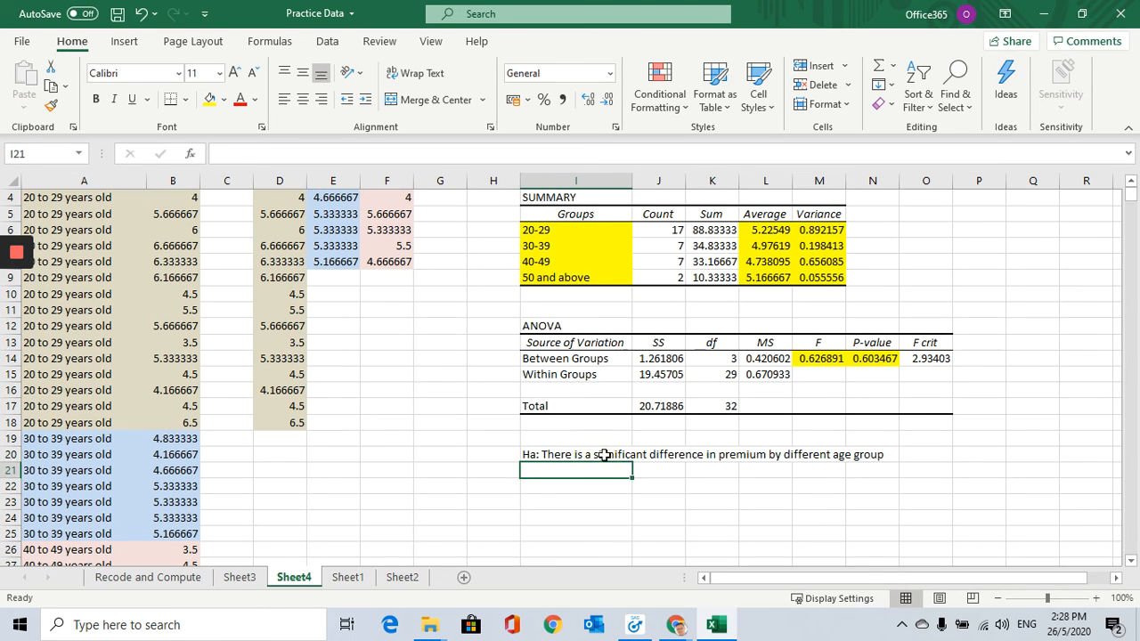
click(599, 459)
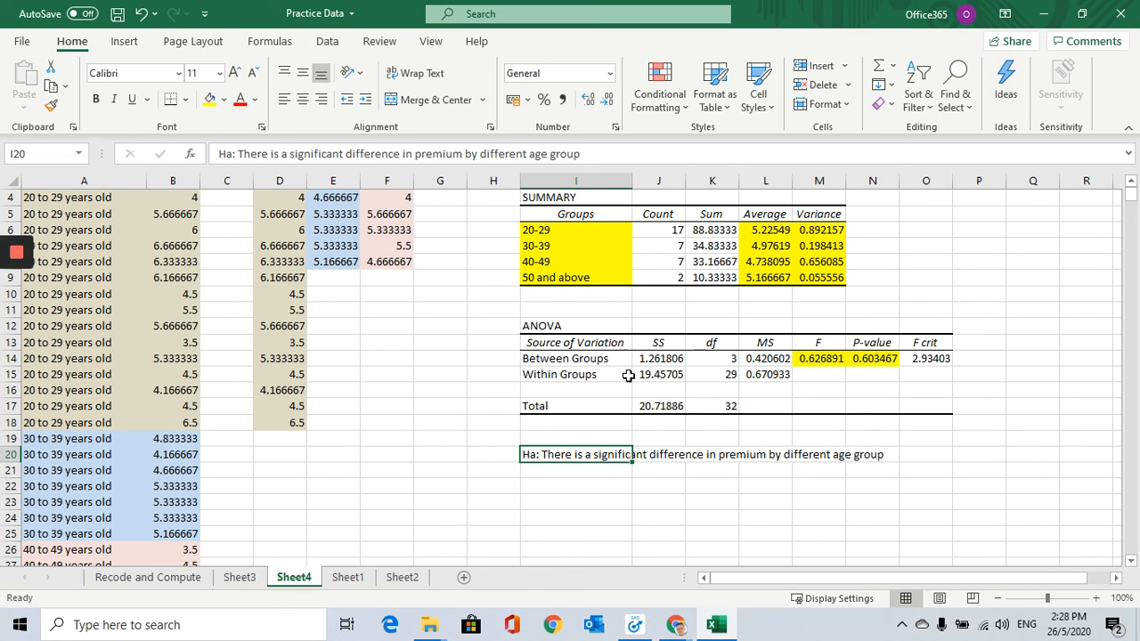
click(747, 455)
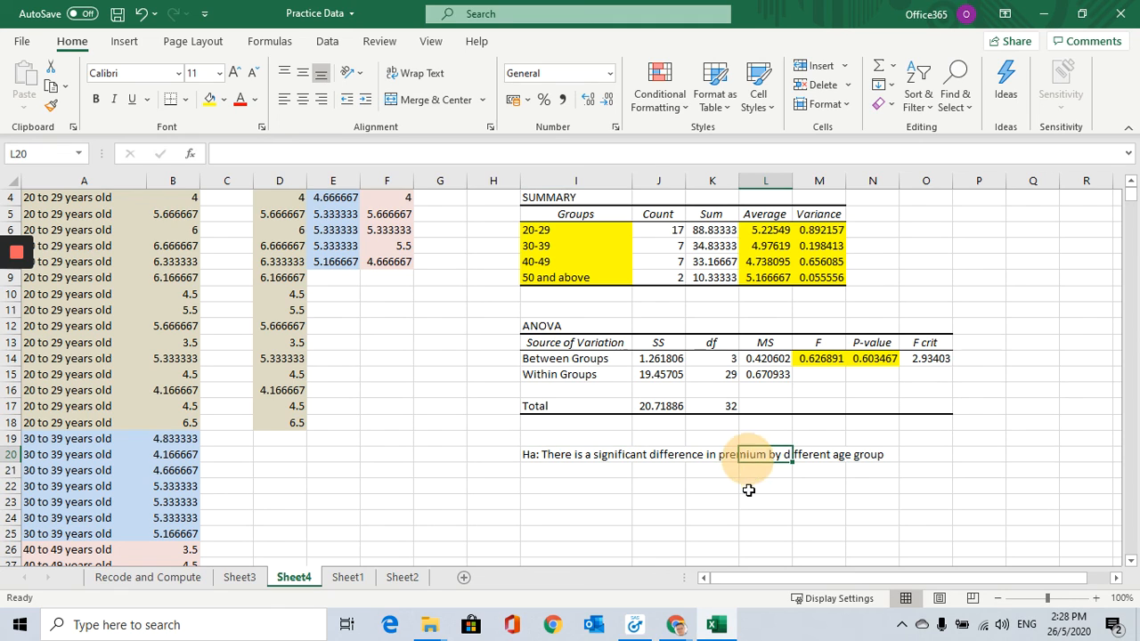
click(566, 456)
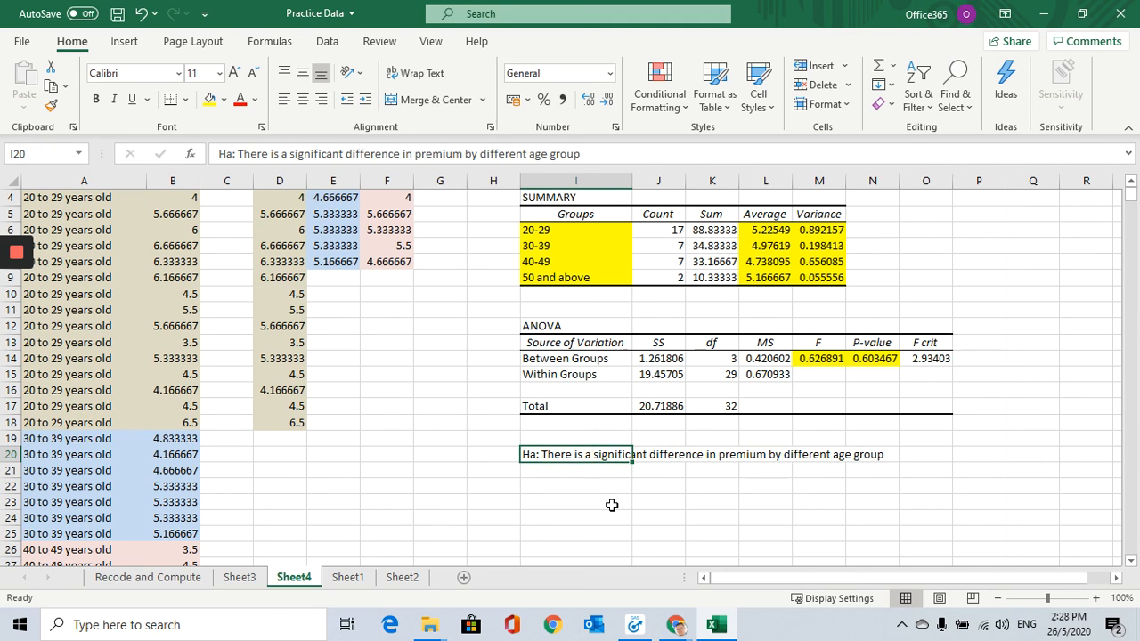